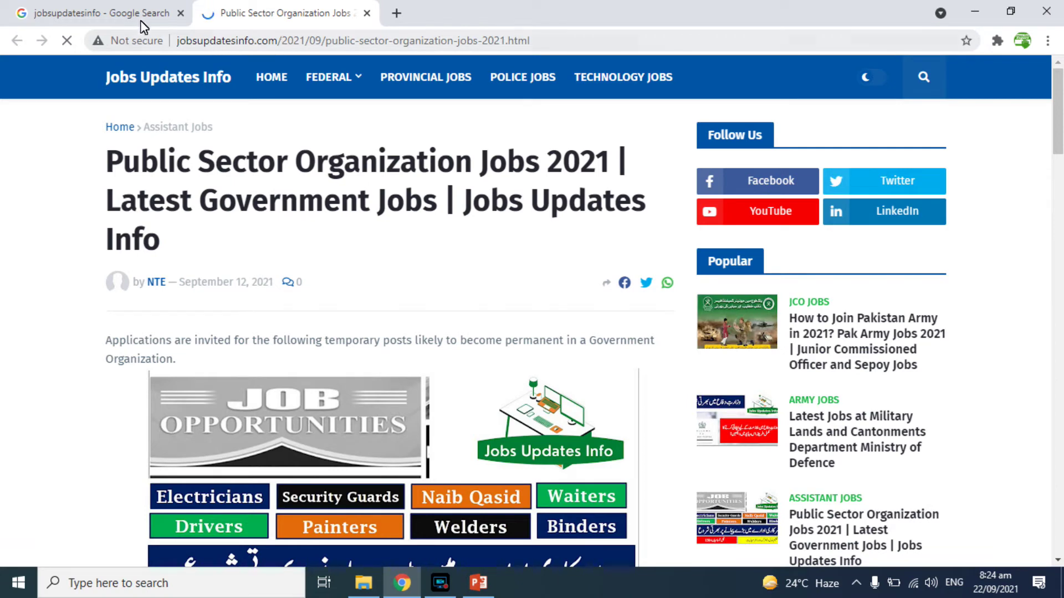
Check the live Jobs Updates Info site's connection security, then return to the Google results
click(267, 78)
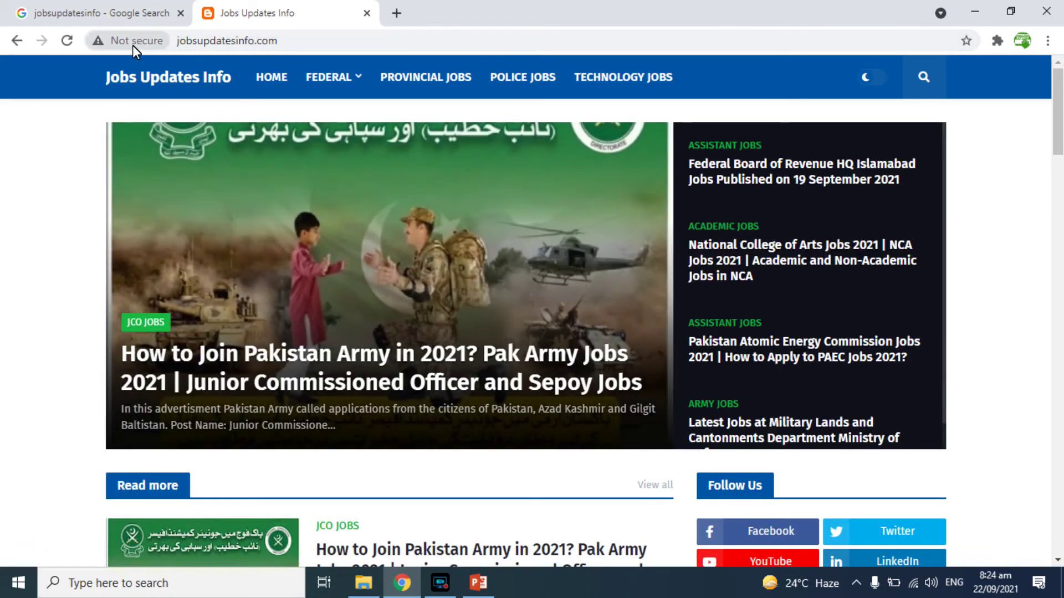
click(132, 45)
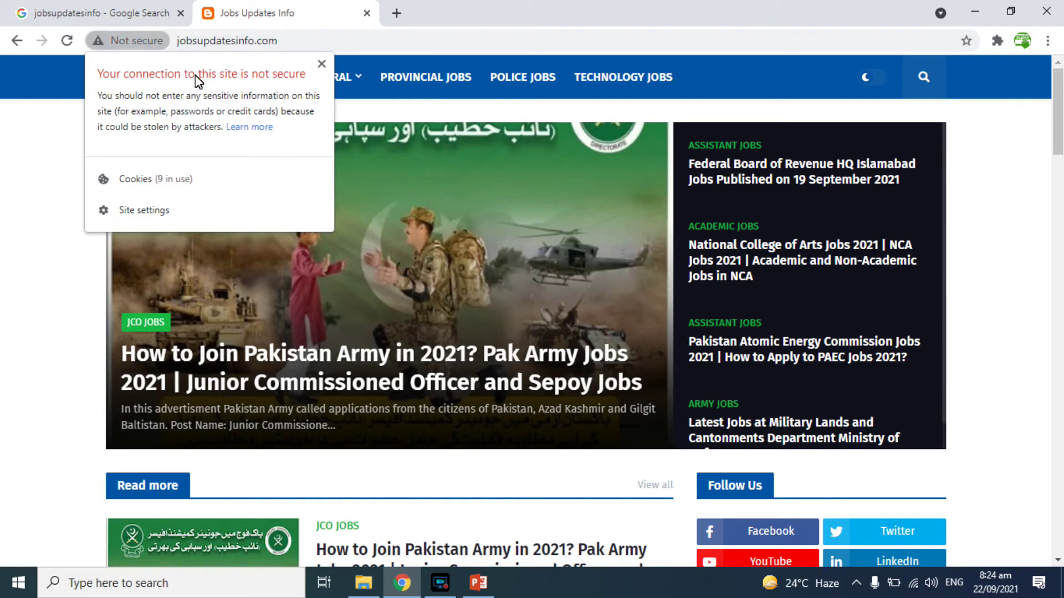
click(146, 21)
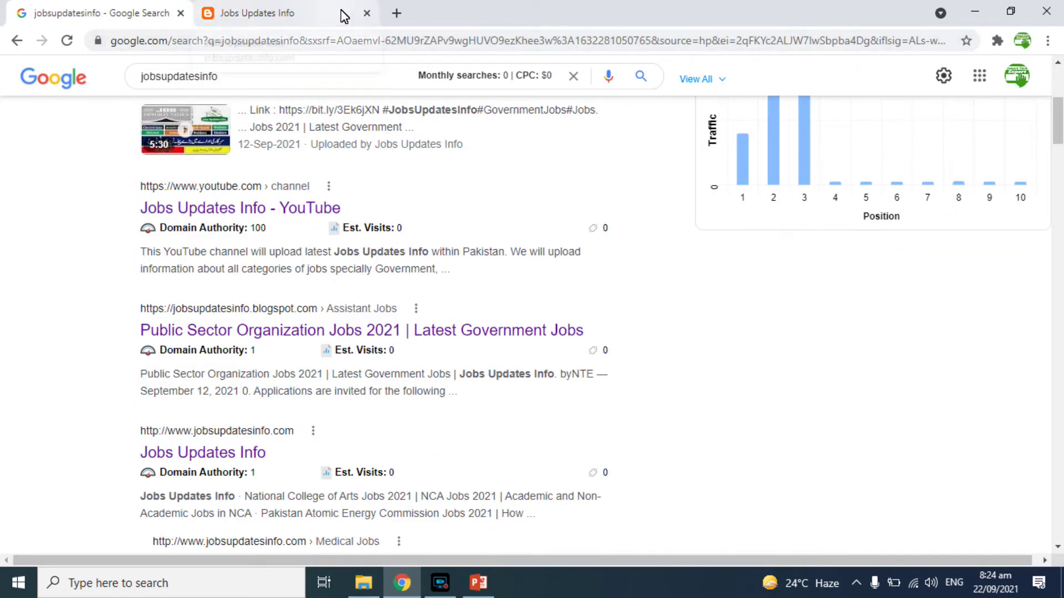
Load blogger.com in a new tab
click(396, 13)
text(blo)
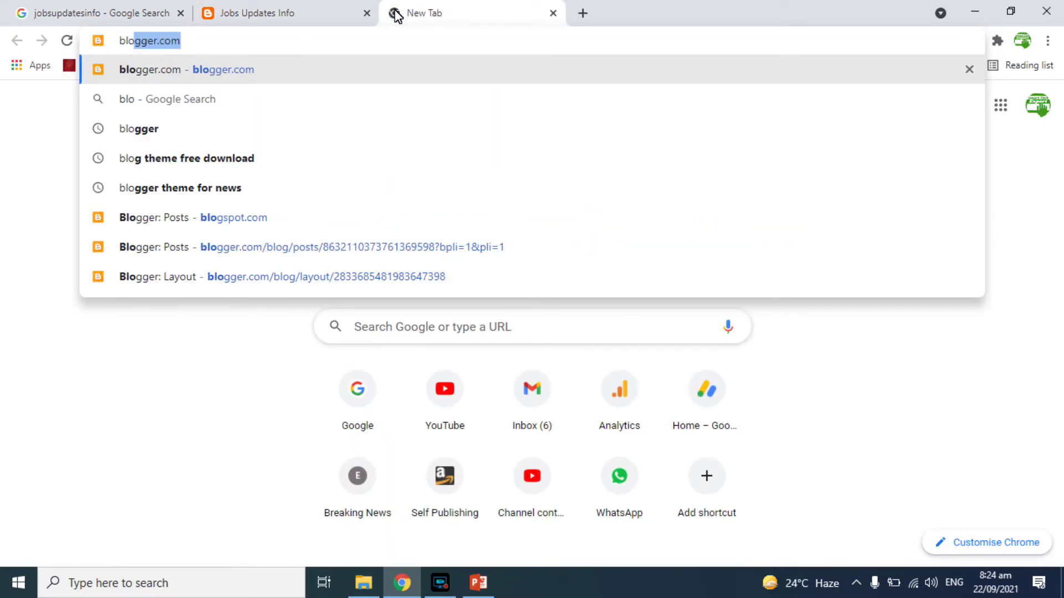
key(Return)
Switch the Blogger dashboard to the Jobs Updates Info blog, then open a blank tab
click(330, 9)
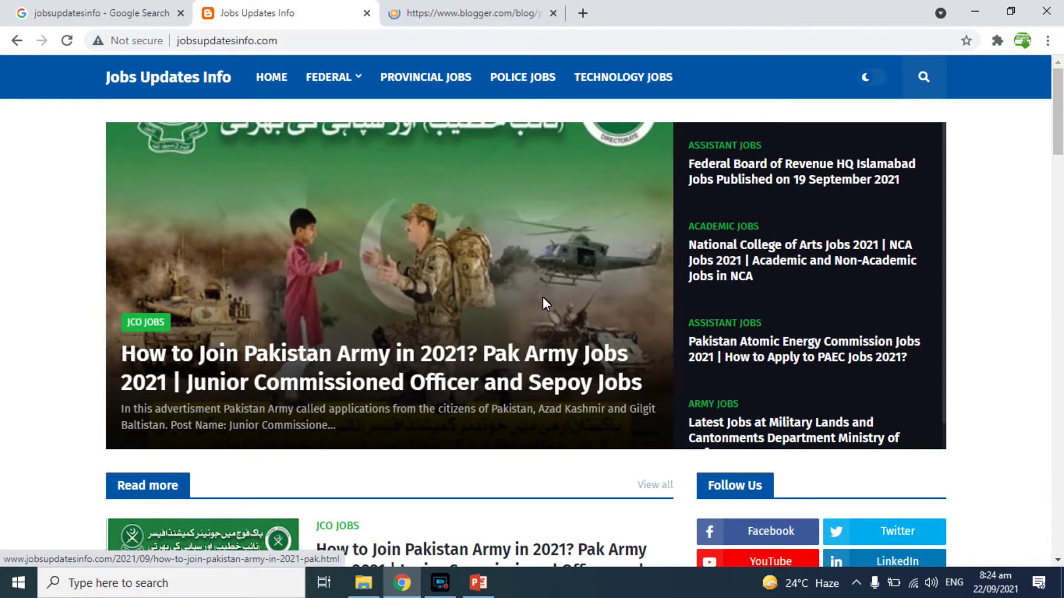
click(458, 15)
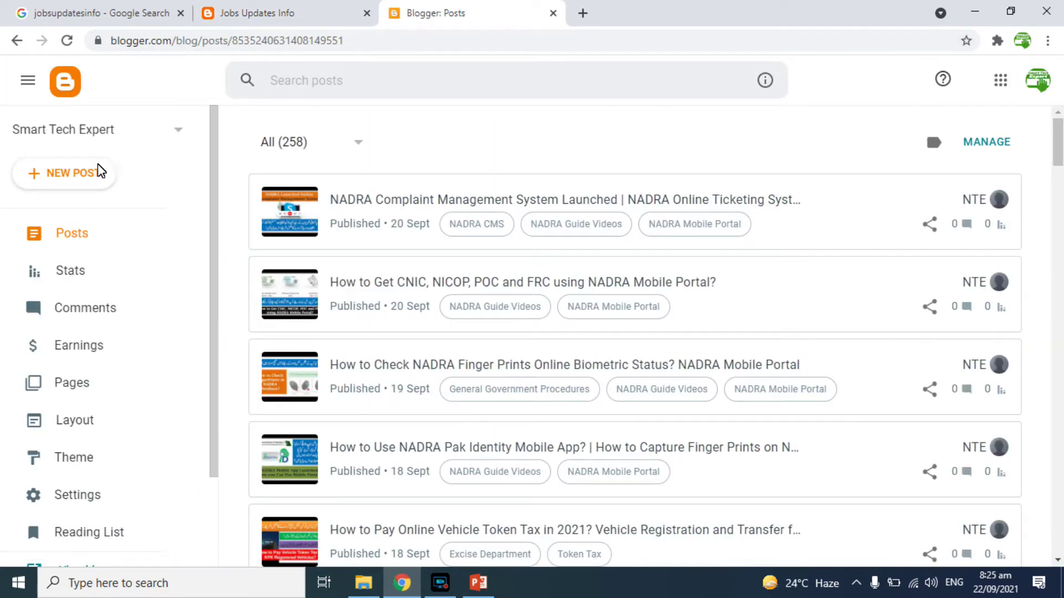
click(99, 131)
click(82, 163)
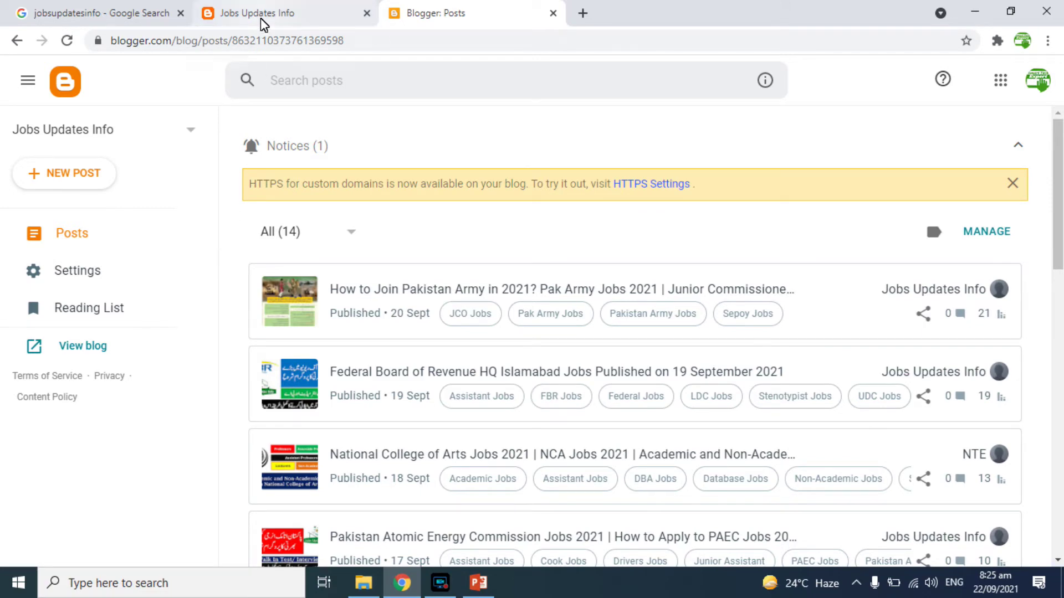
click(583, 12)
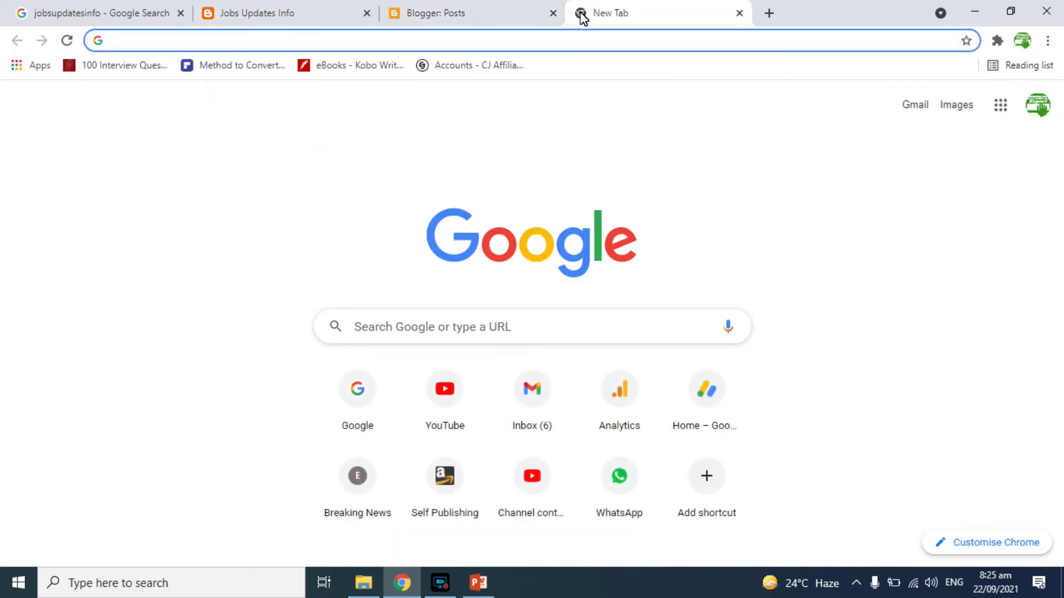
Load pk.godaddy.com in the blank tab
text(pk)
key(Return)
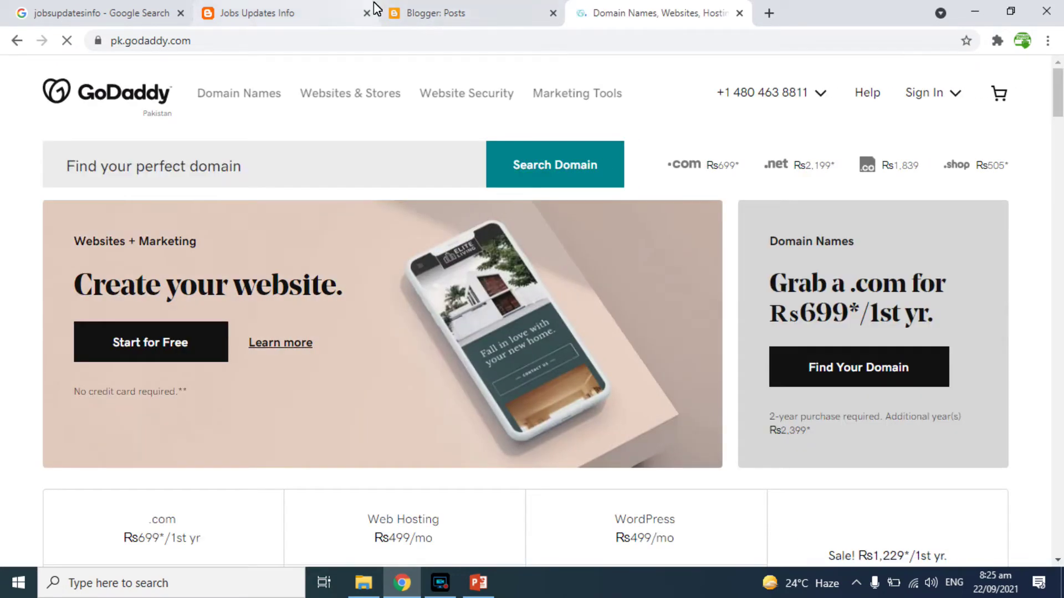
click(434, 8)
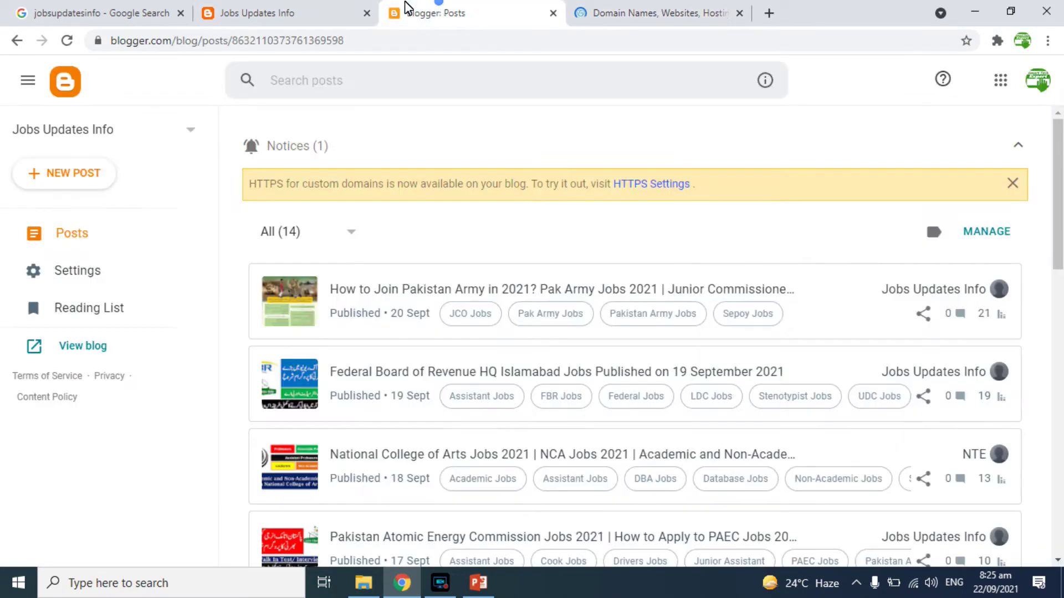
click(308, 9)
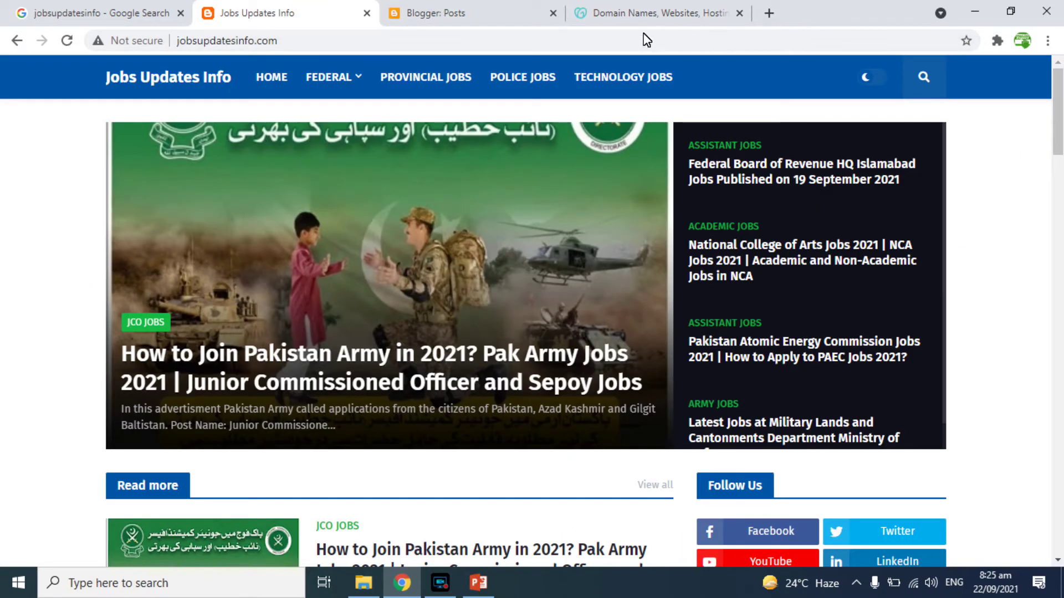
click(687, 12)
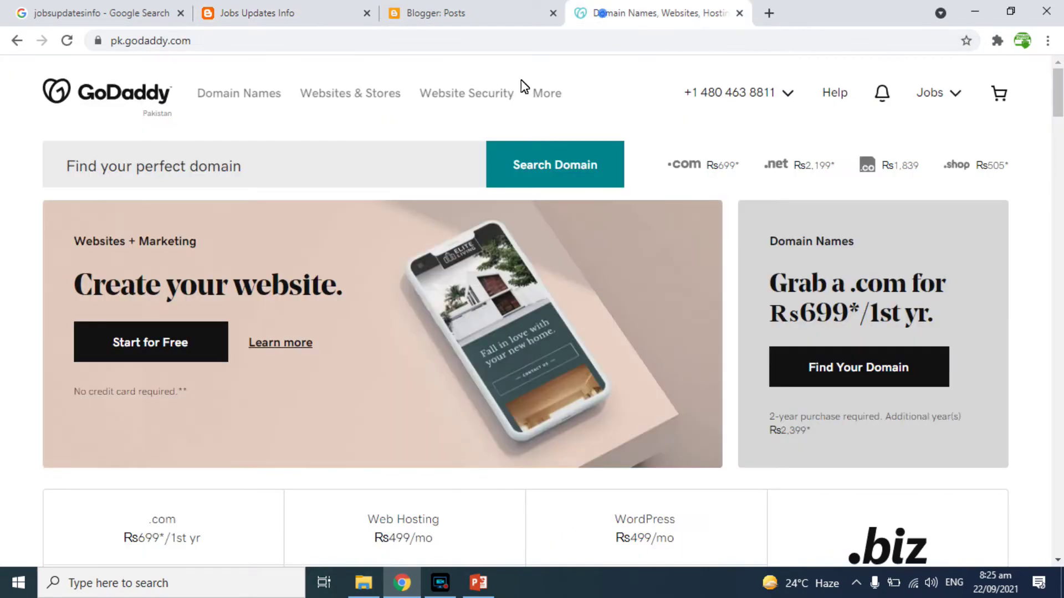
Open My Products from the GoDaddy account menu to see jobsupdatesinfo.com
click(956, 95)
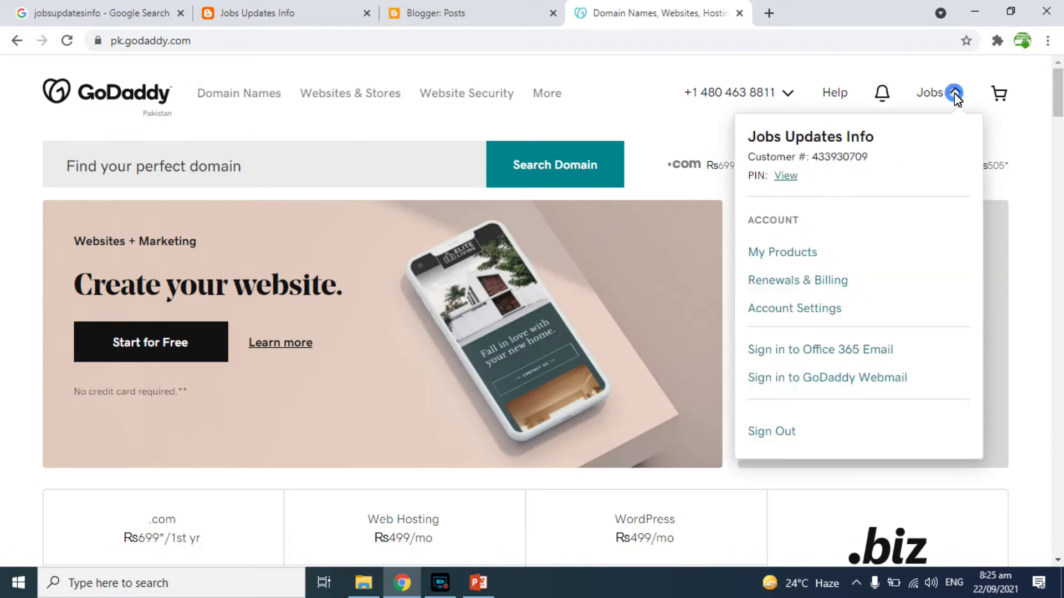
click(772, 252)
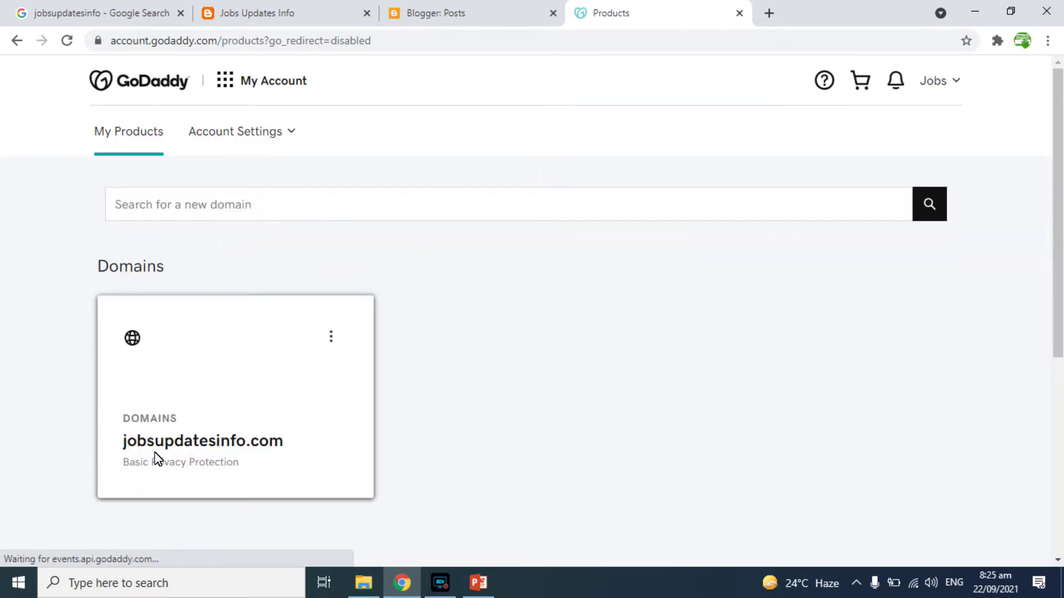
scroll(150, 458, down, 3)
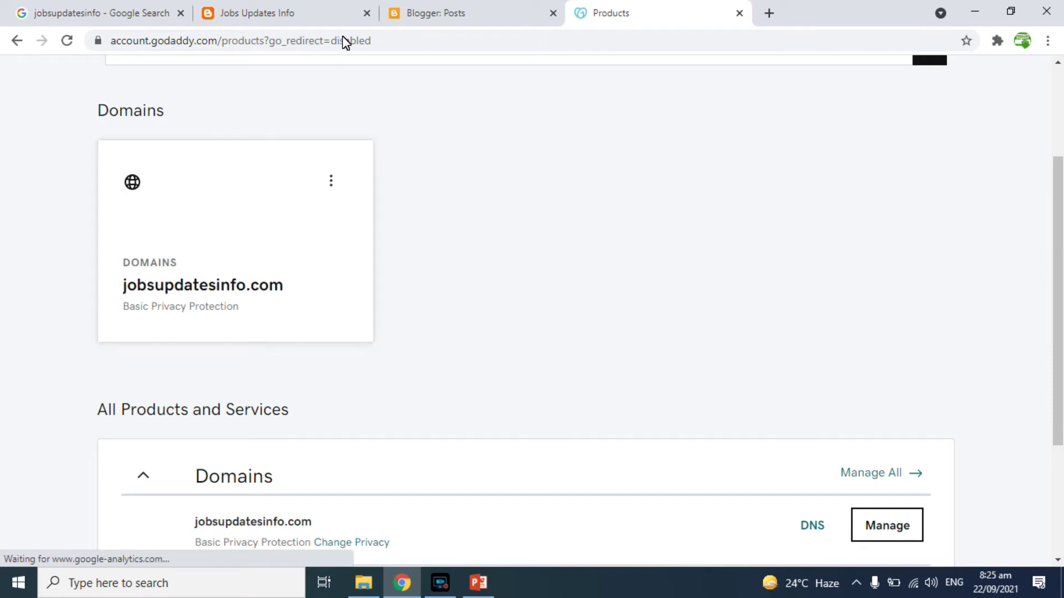
Confirm the live Jobs Updates Info site still shows Not secure, then open another blank tab
click(415, 11)
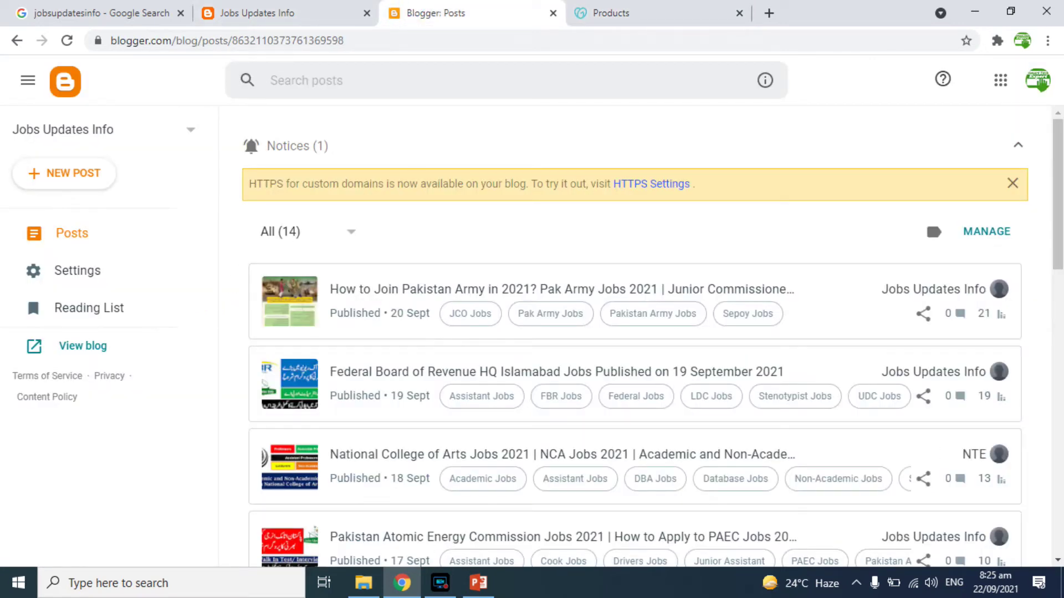
click(669, 8)
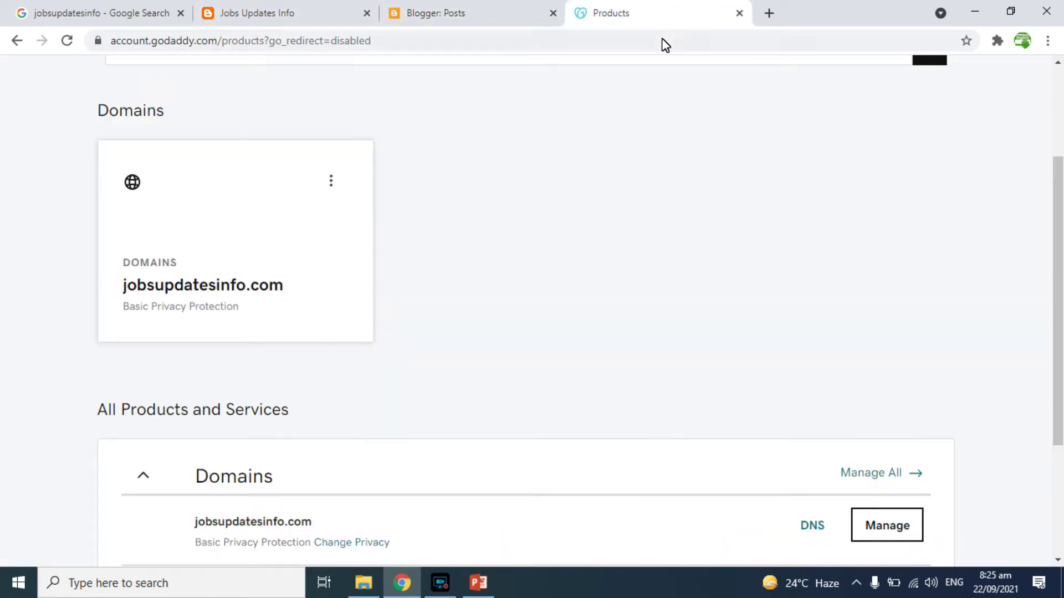
click(327, 10)
click(158, 40)
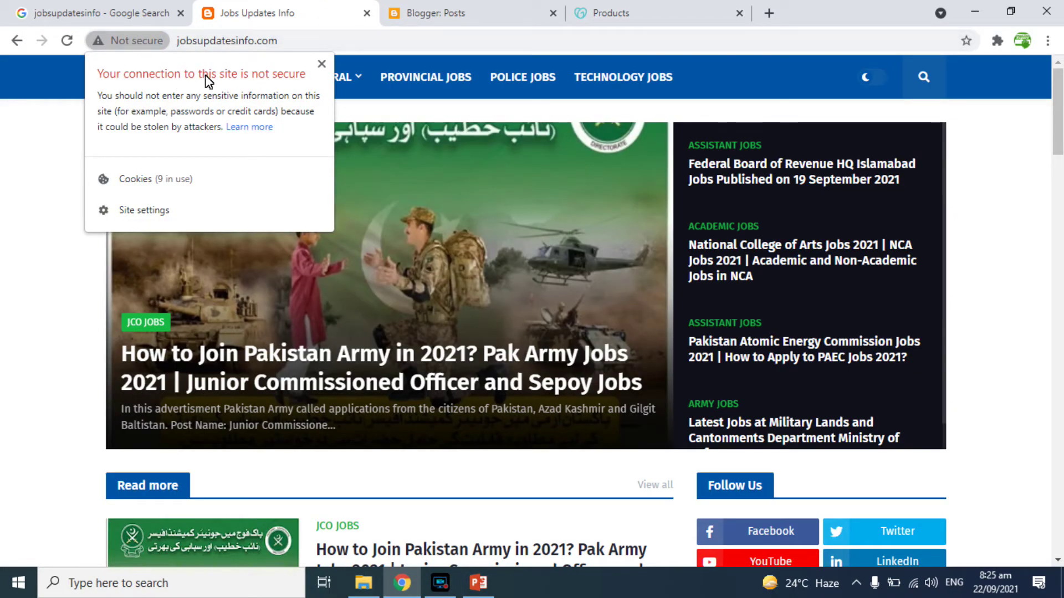
click(768, 15)
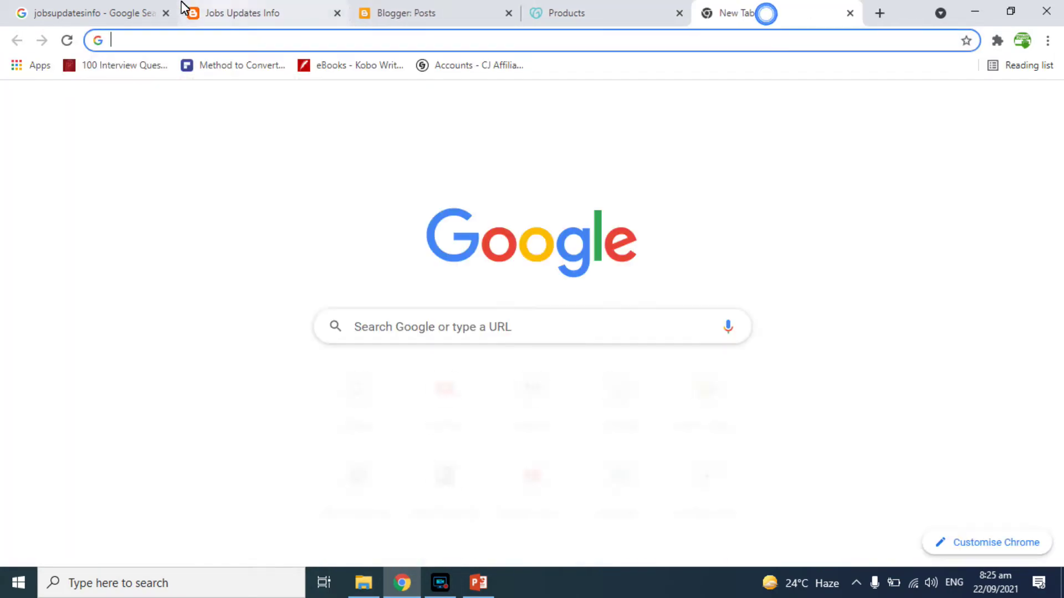
key(ctrl+1)
Search Google for 'cloudflare', open the Cloudflare site and go to its Sign Up page
double_click(255, 83)
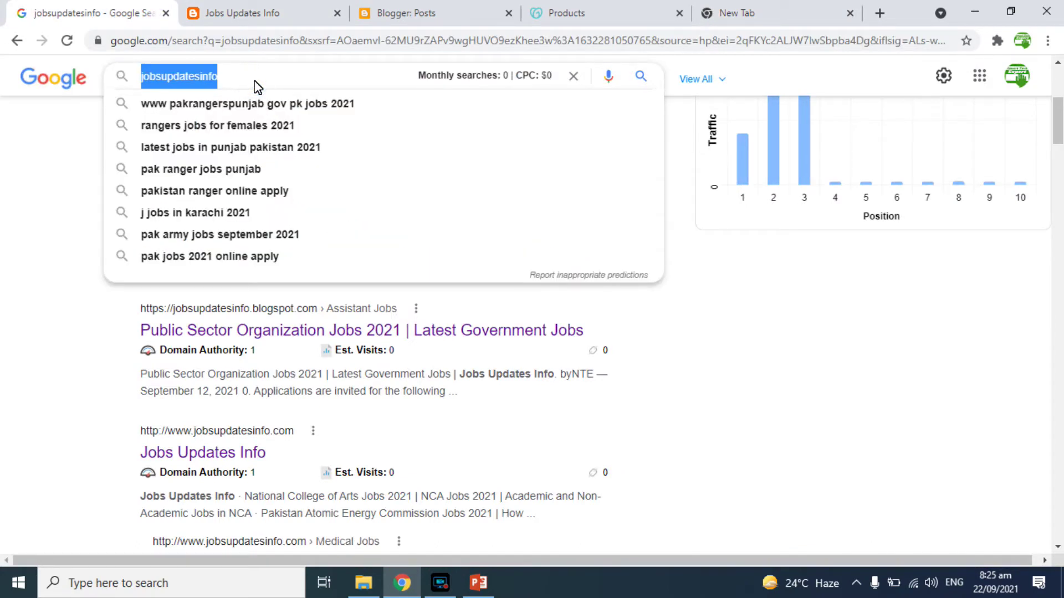
text(cloudflare)
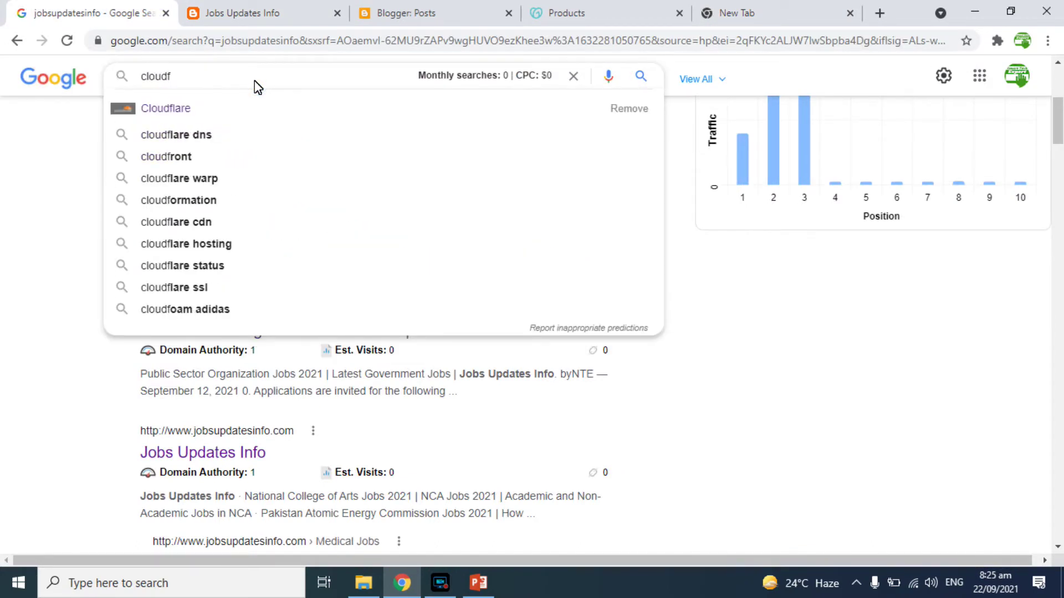
key(Return)
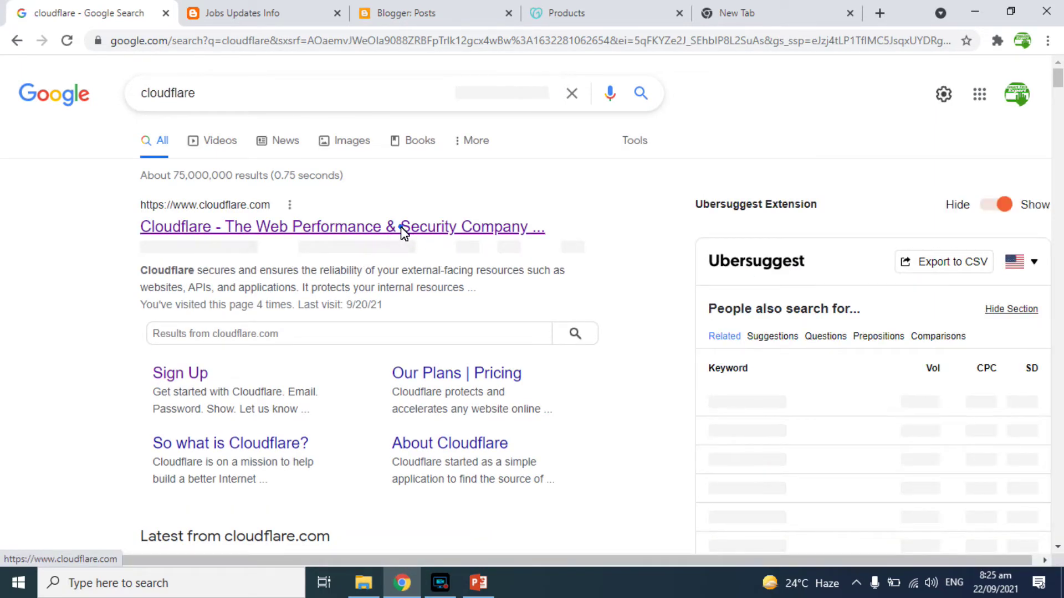
click(401, 227)
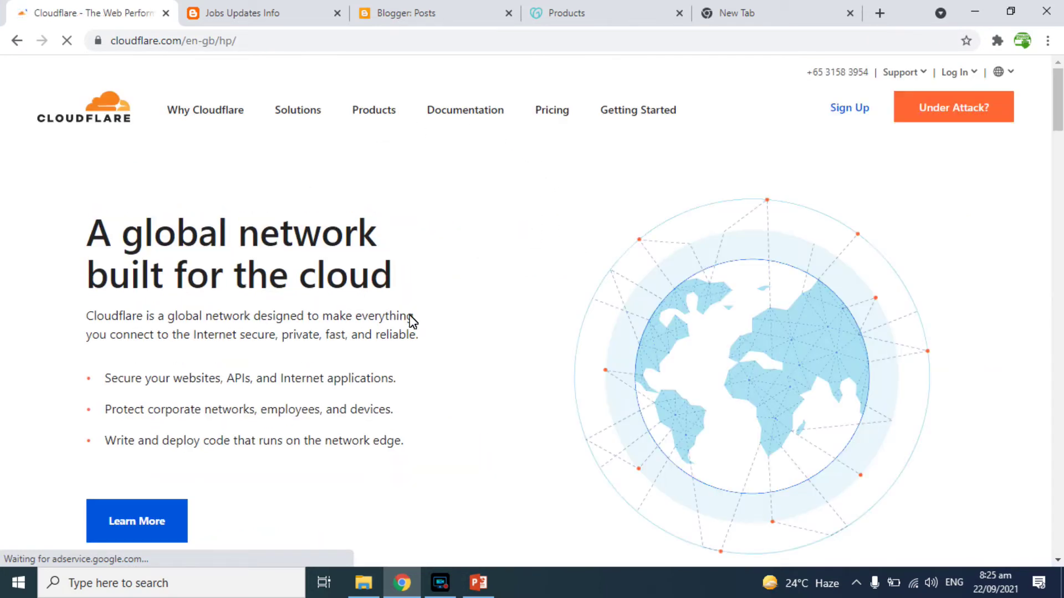
click(852, 108)
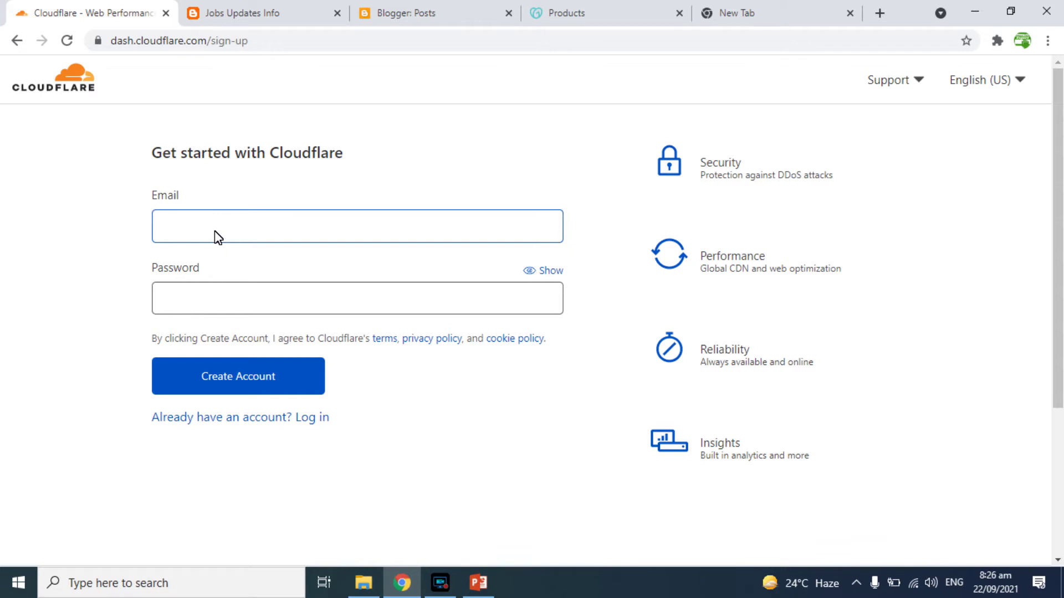
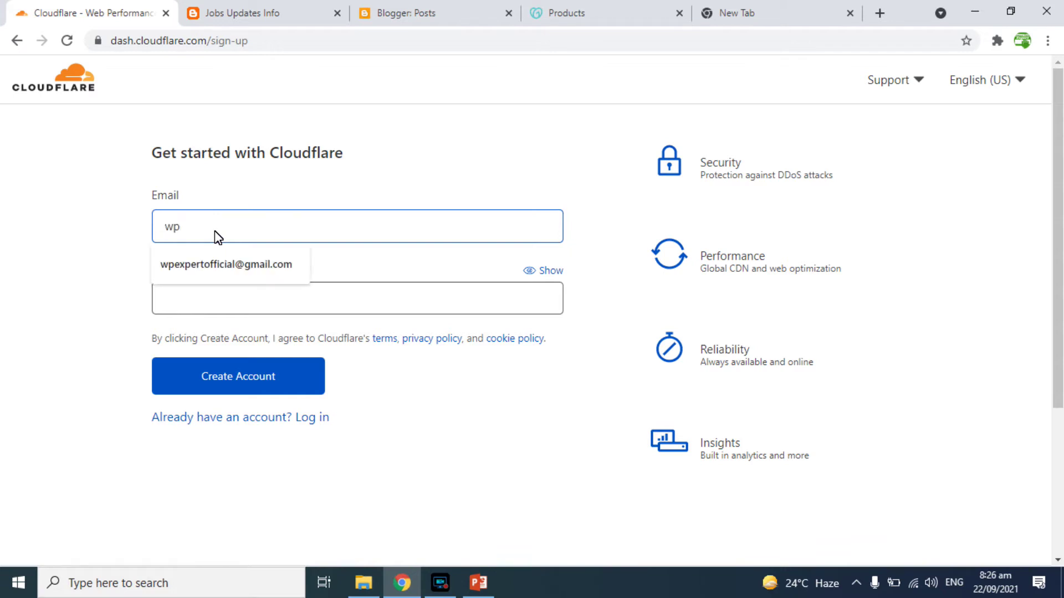
Create the Cloudflare account using the saved e-mail address and an account password
key(Down)
key(Tab)
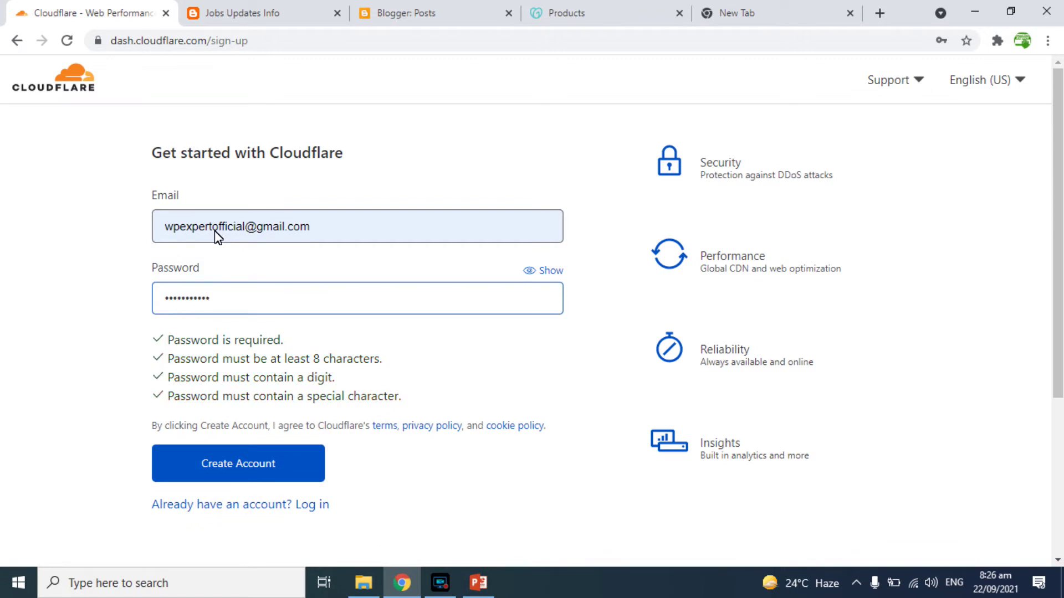
double_click(214, 299)
text(••)
click(237, 463)
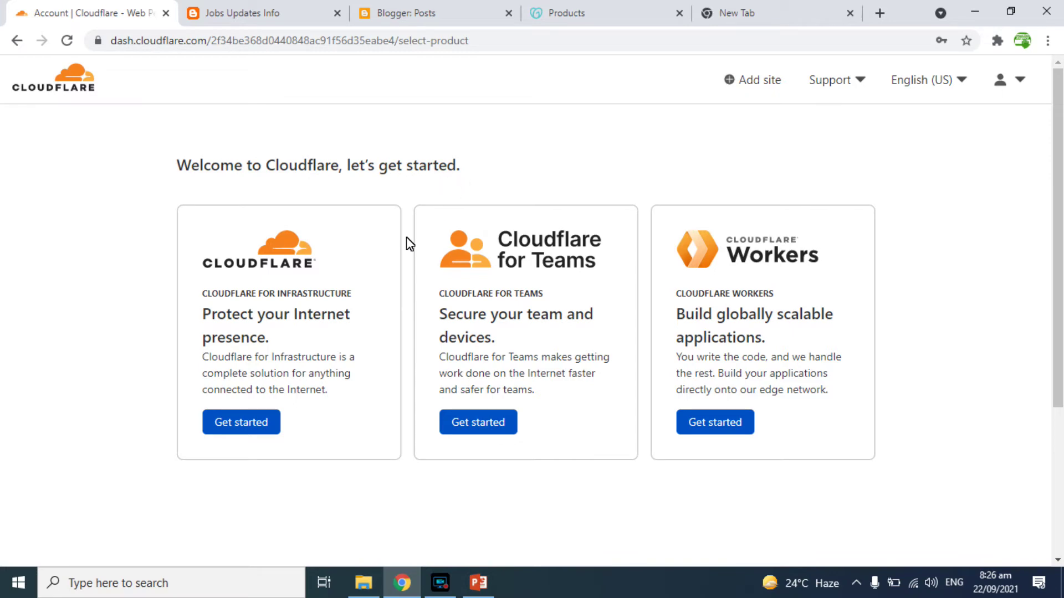
Look over the welcome page and choose Get started under Cloudflare for Infrastructure
scroll(299, 310, down, 2)
scroll(599, 256, down, 2)
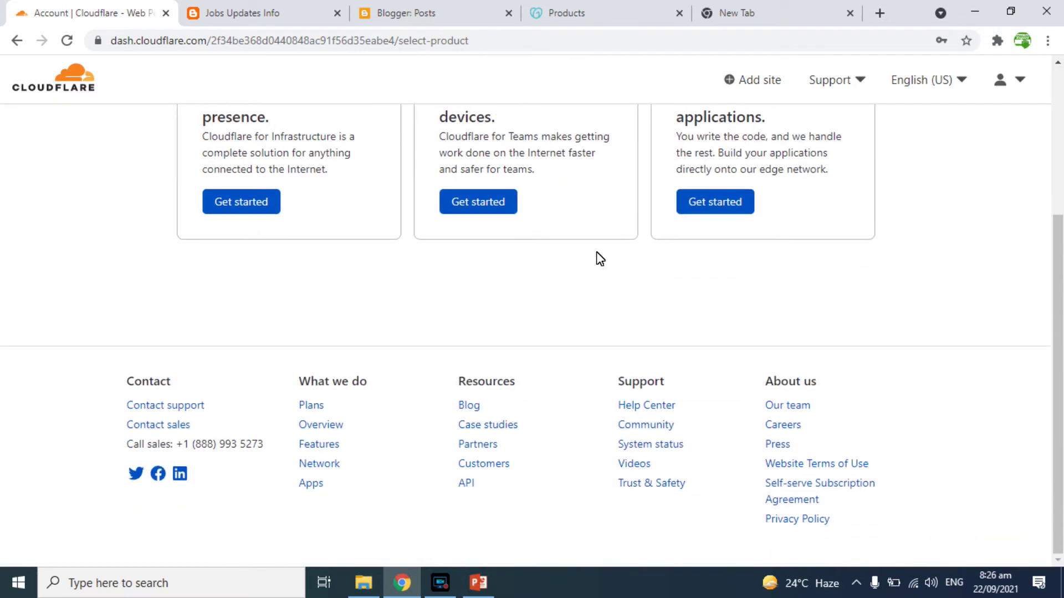
scroll(598, 257, up, 2)
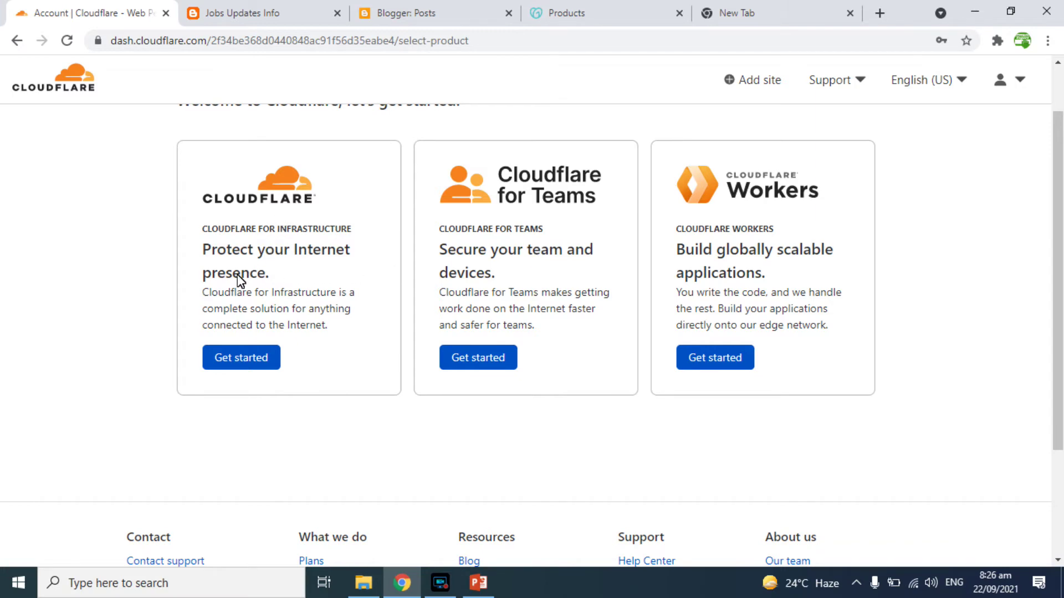
scroll(402, 334, down, 3)
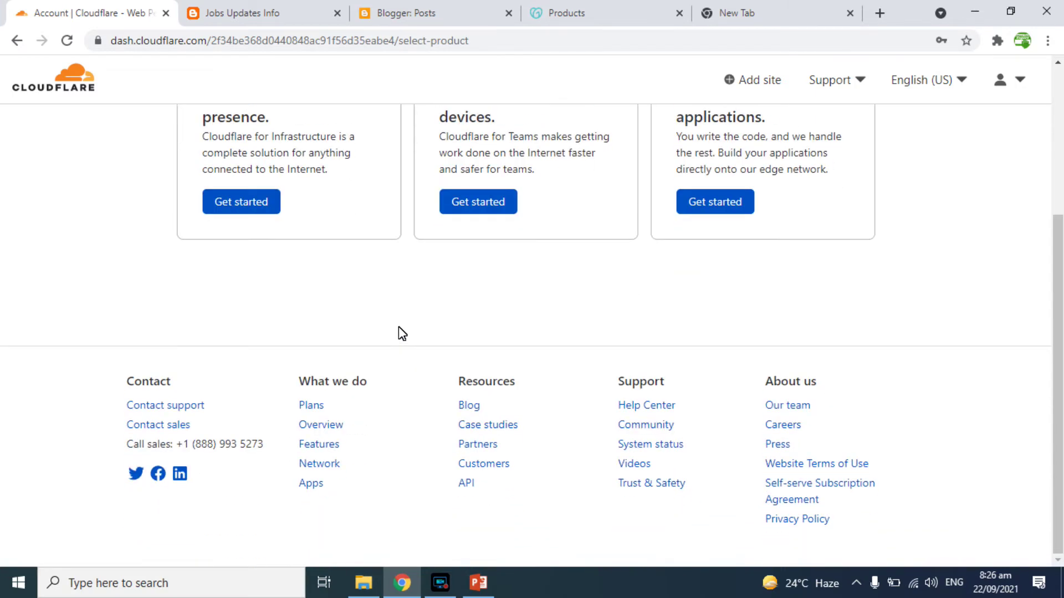
scroll(403, 334, up, 4)
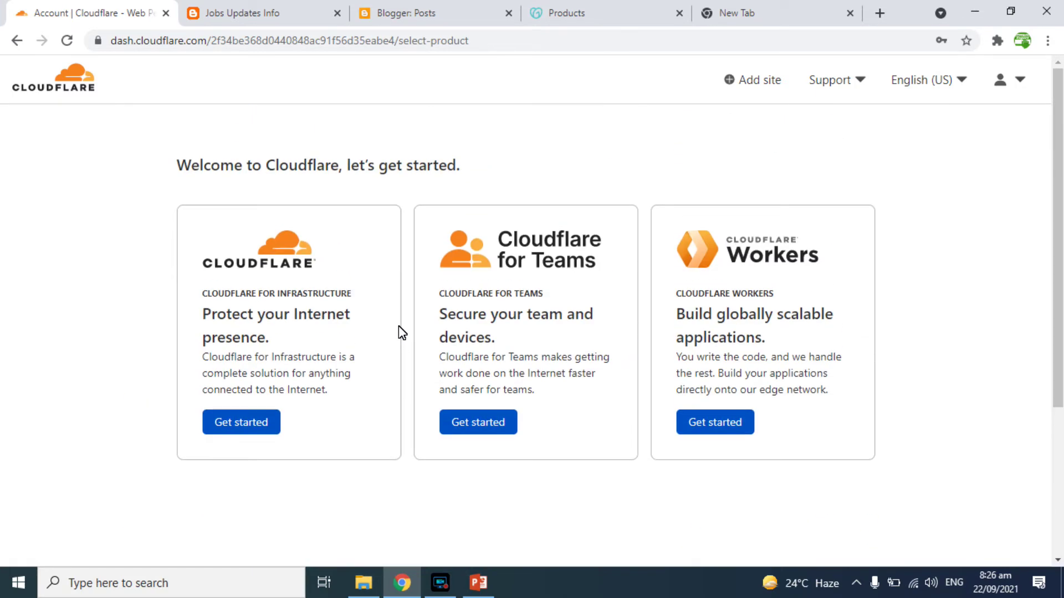
click(243, 426)
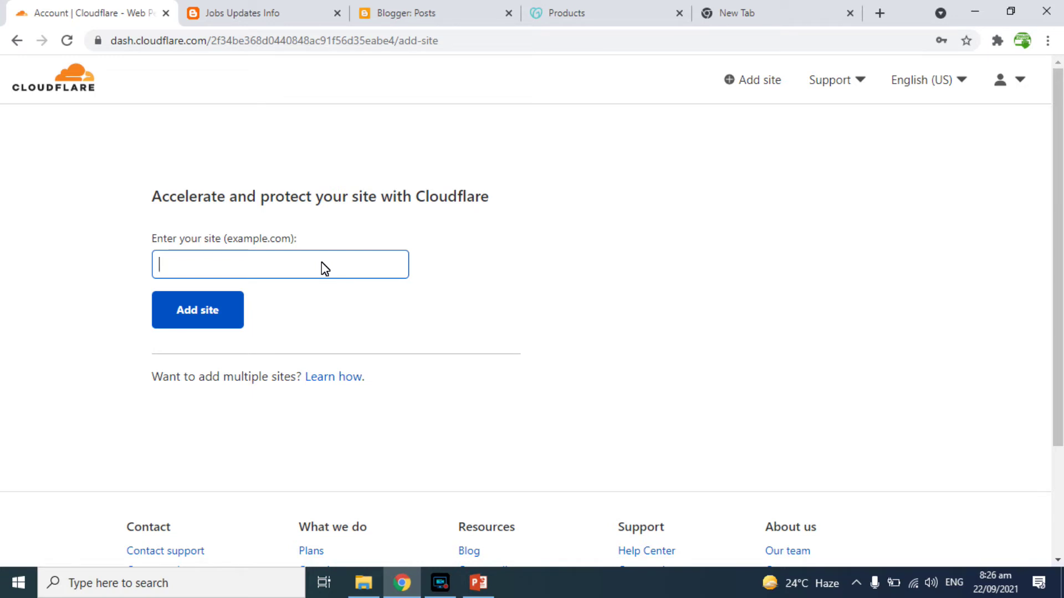
Add jobsupdatesinfo.com as the site, with the www prefix removed
text(www.jobsupdatesinfo.com)
click(261, 302)
click(185, 307)
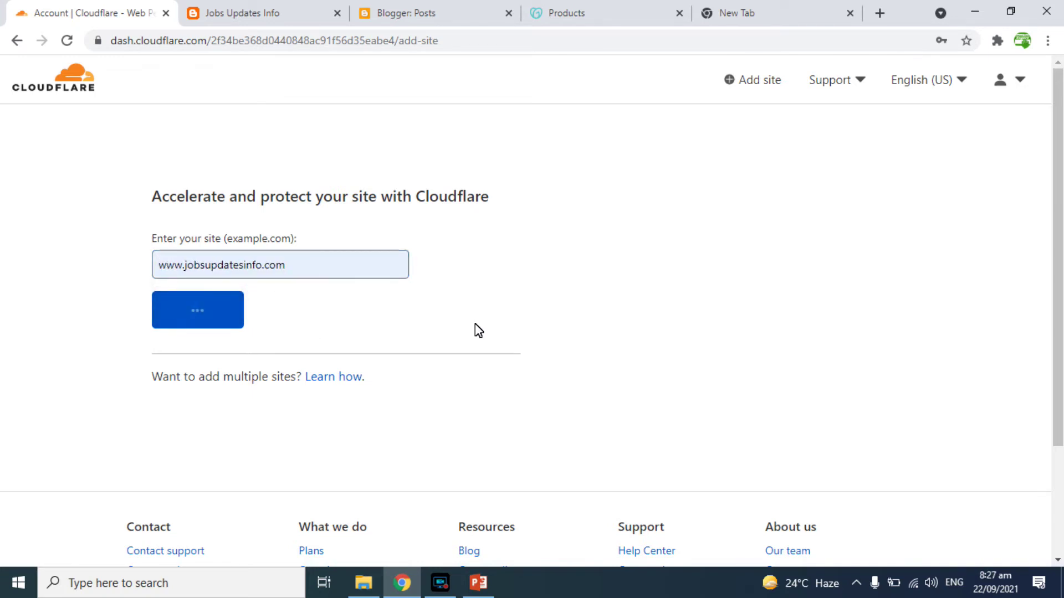
click(183, 263)
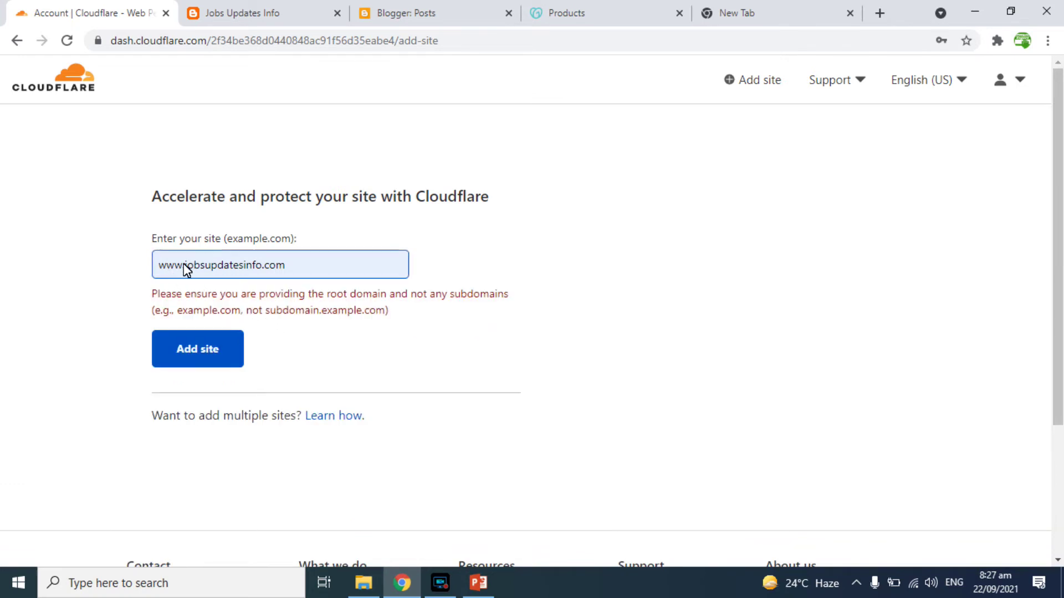
key(BackSpace)
key(BackSpace)
key(BackSpace)
key(BackSpace)
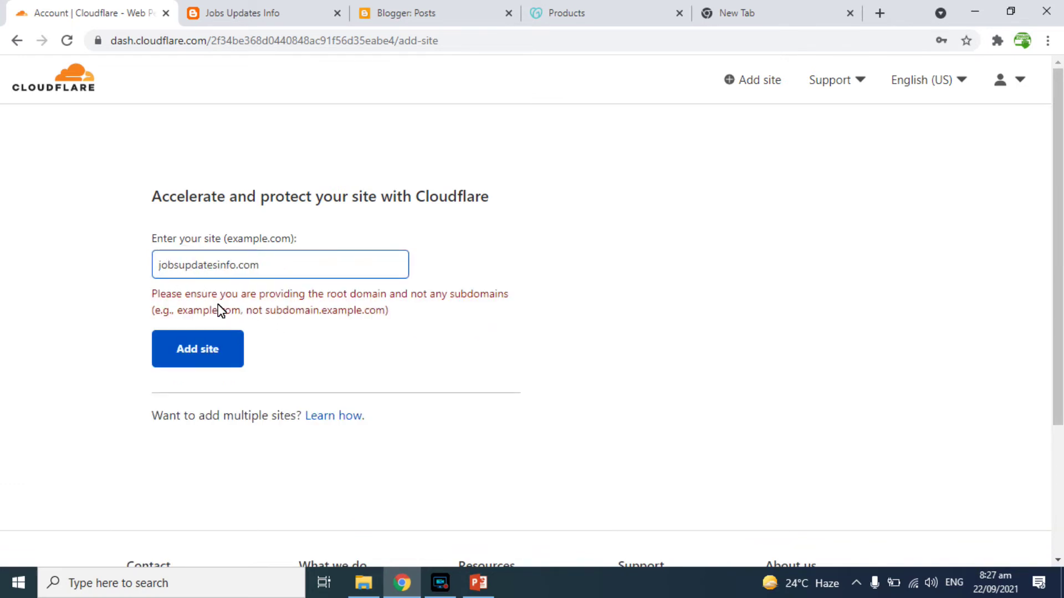
click(230, 351)
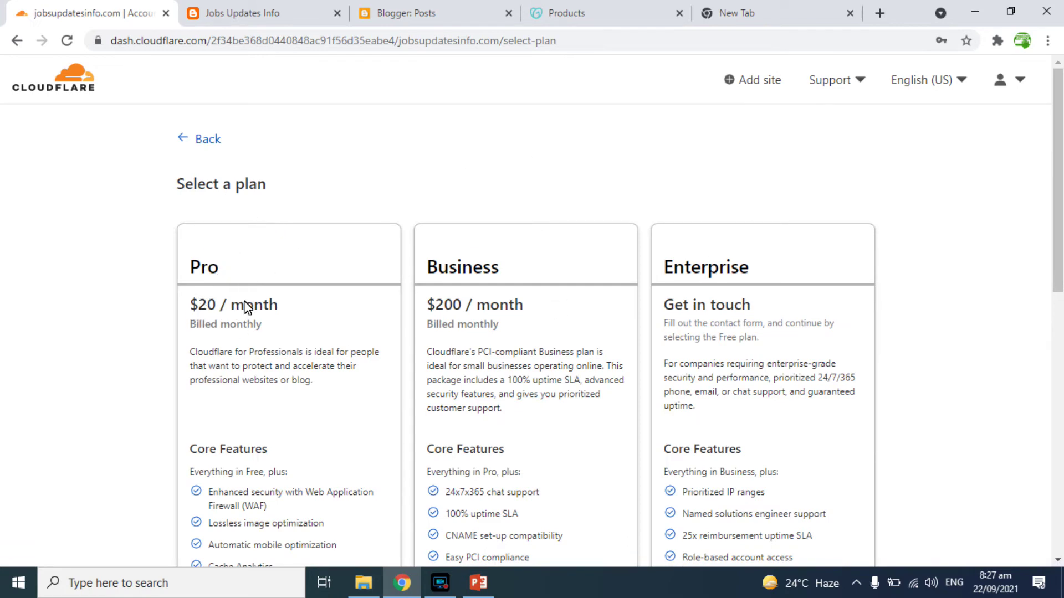
Select the Free $0 plan and continue
scroll(233, 308, down, 4)
scroll(367, 278, down, 3)
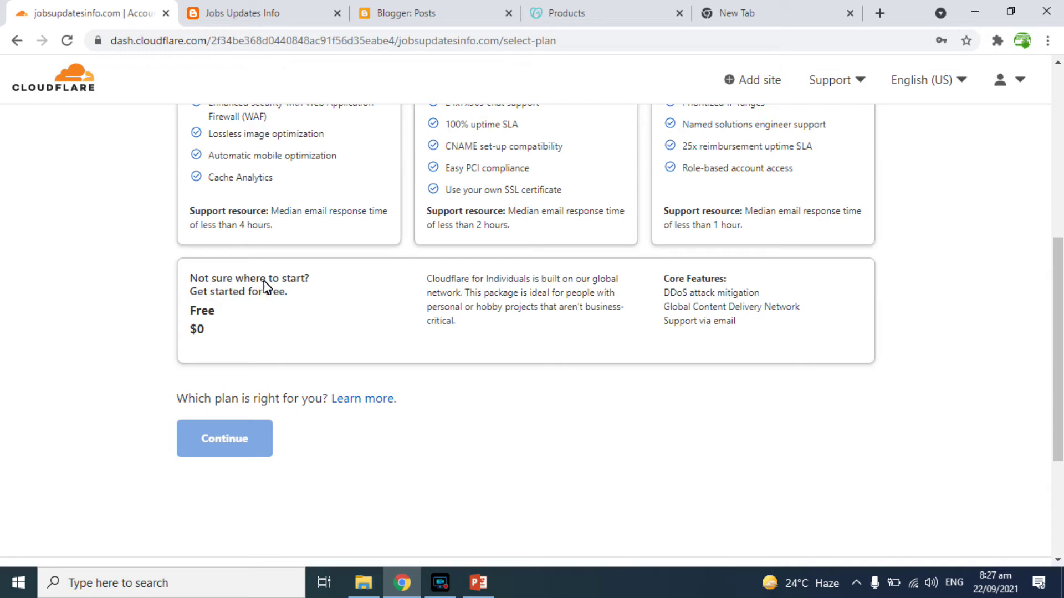
click(269, 298)
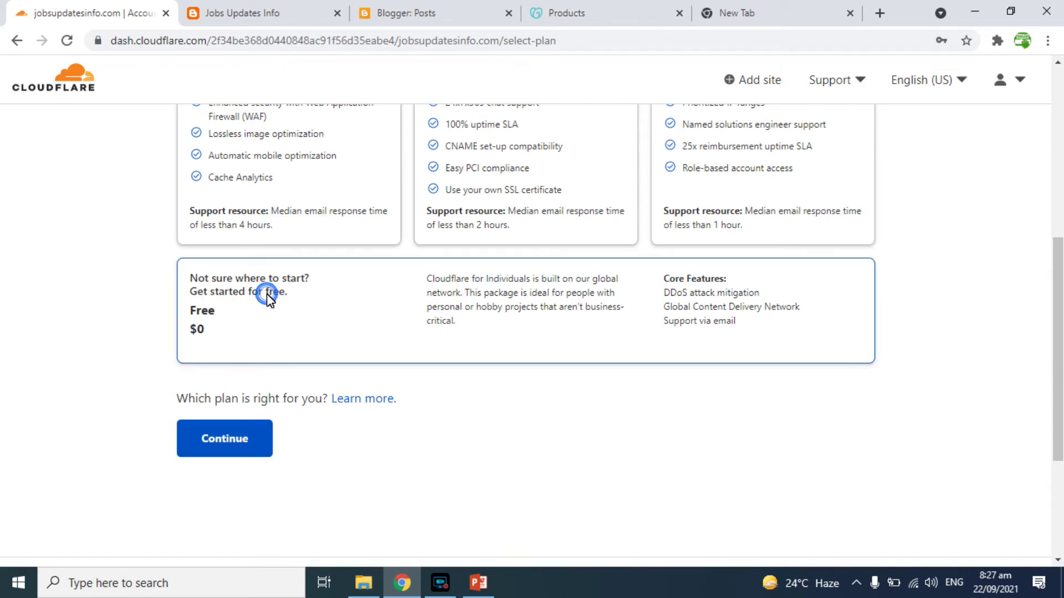
click(214, 444)
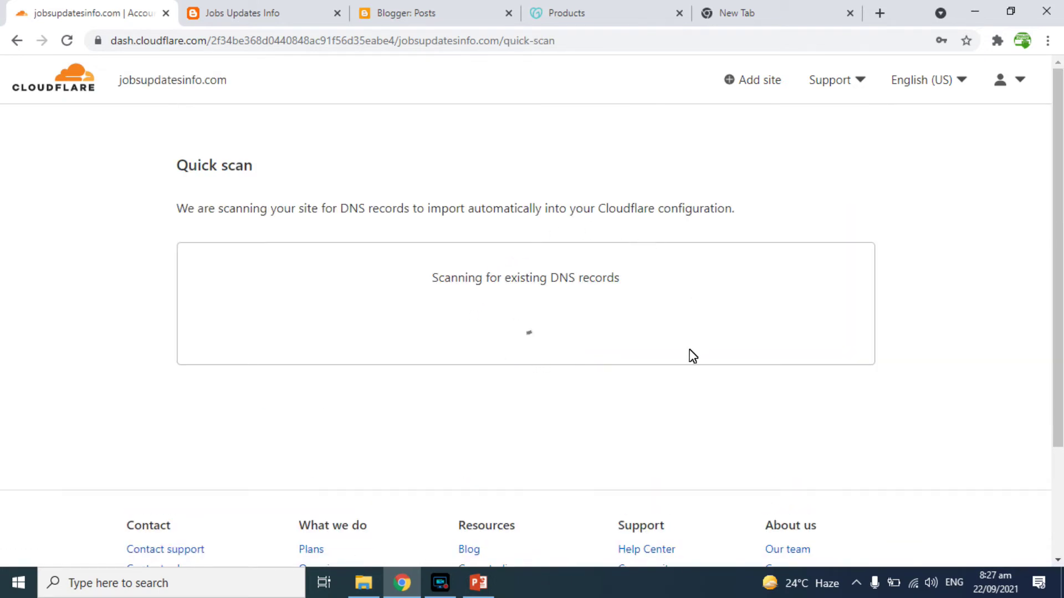
Glance over the blog, GoDaddy and blank tabs, then return to Cloudflare
click(267, 12)
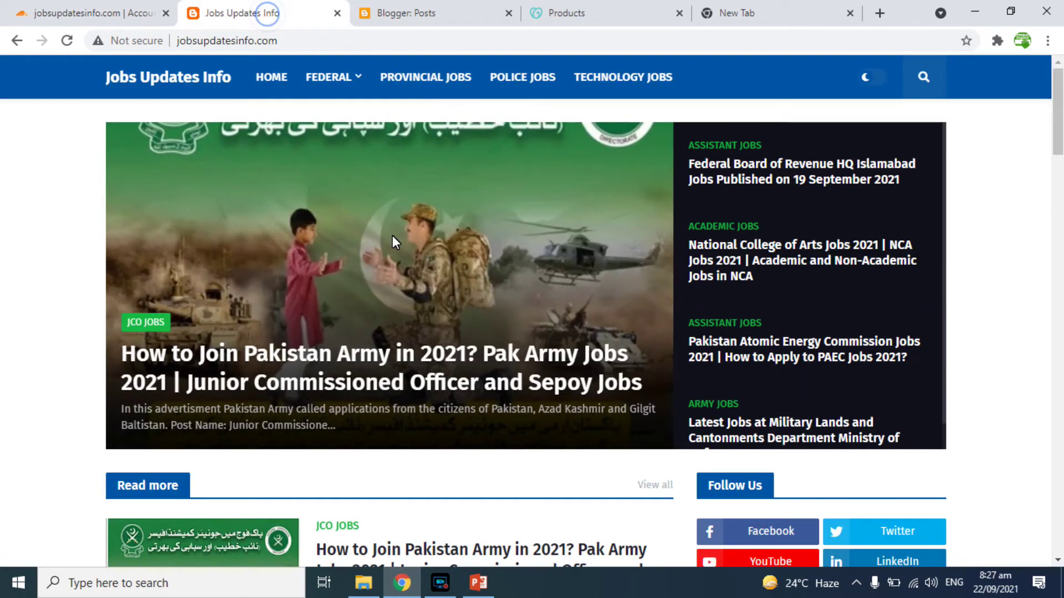
click(588, 12)
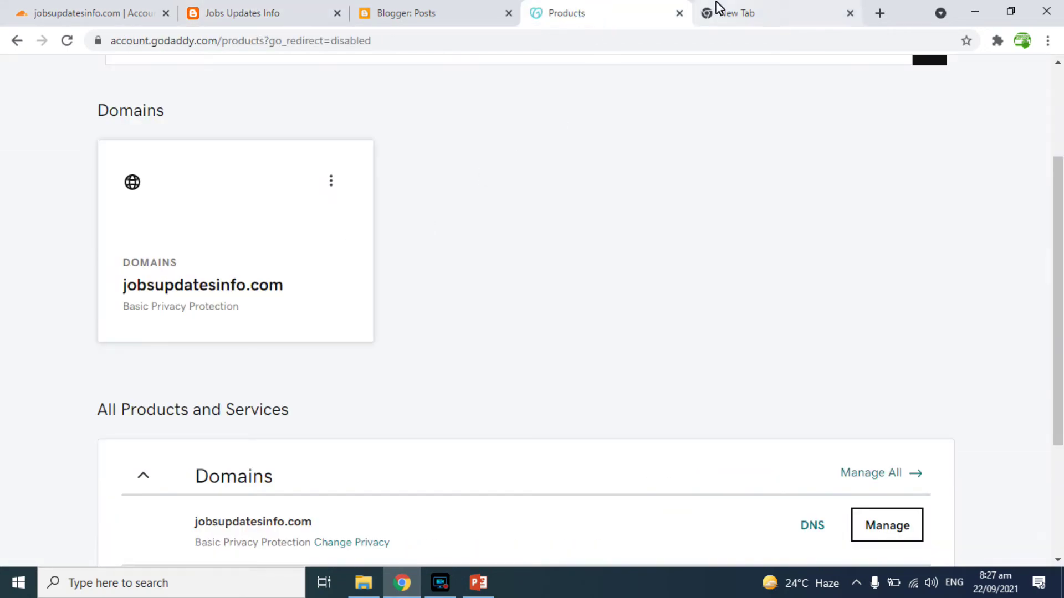
click(718, 6)
key(ctrl+1)
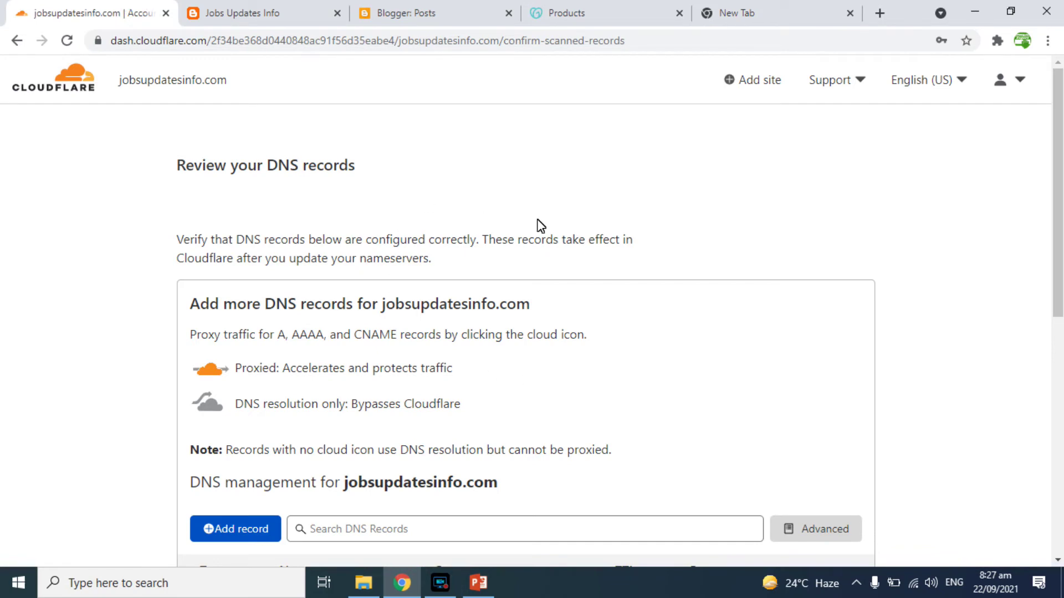
Review the scanned DNS records, including the www CNAME to ghs.google.com, and accept them
scroll(527, 266, down, 1)
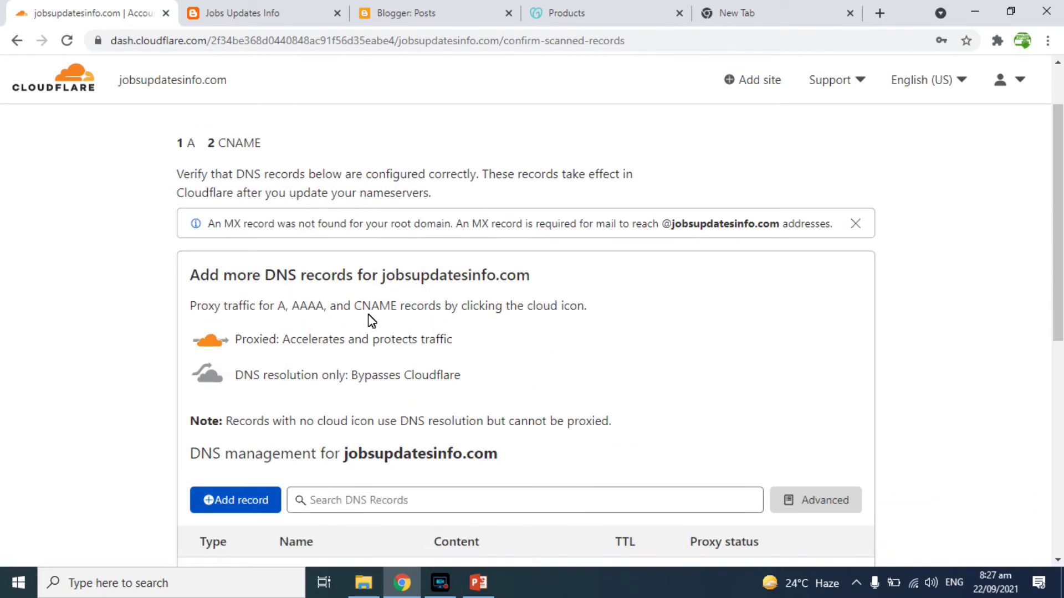
scroll(333, 362, down, 3)
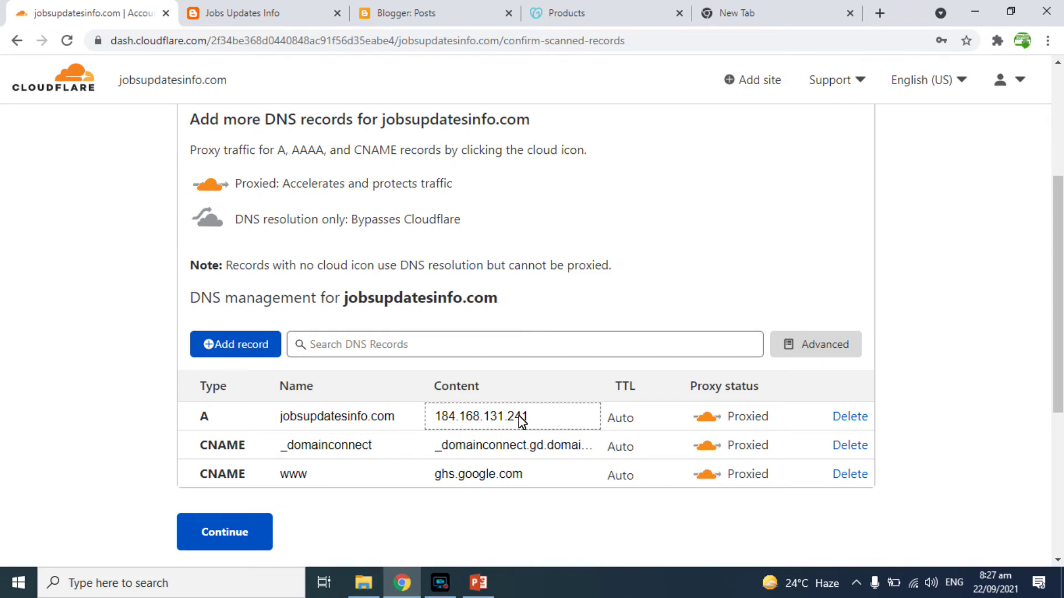
click(480, 477)
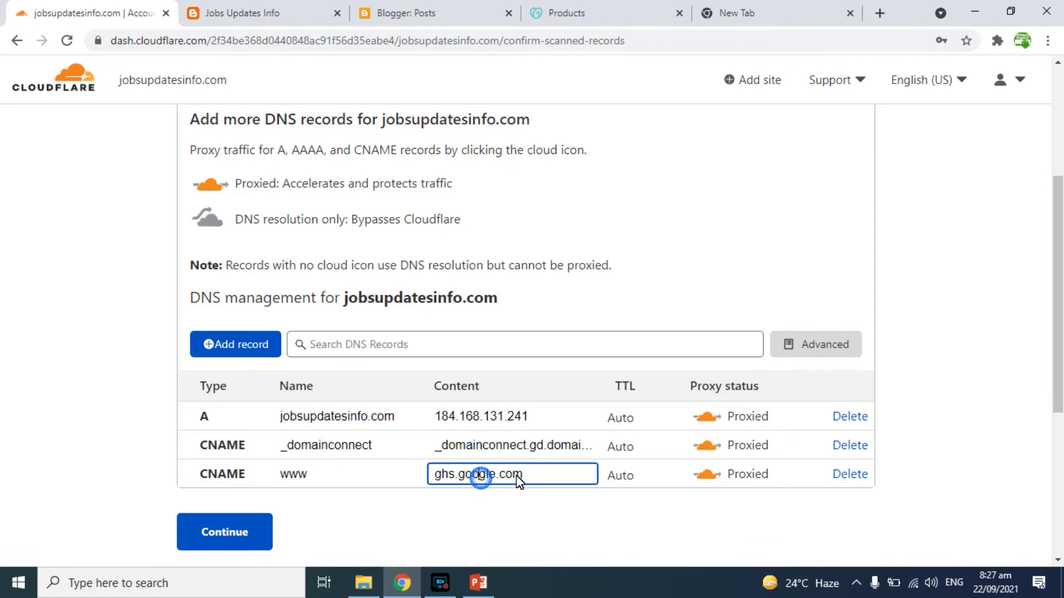
scroll(515, 487, down, 4)
click(225, 298)
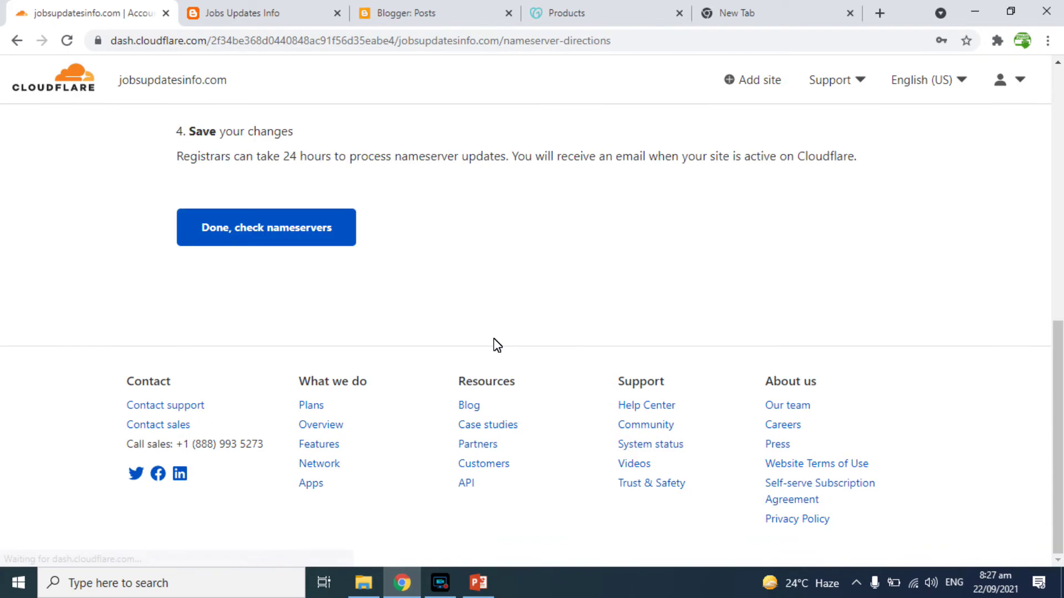
Note that isabel and lennox Cloudflare nameservers replace ns69/ns70.domaincontrol.com, then return to GoDaddy
scroll(563, 294, up, 3)
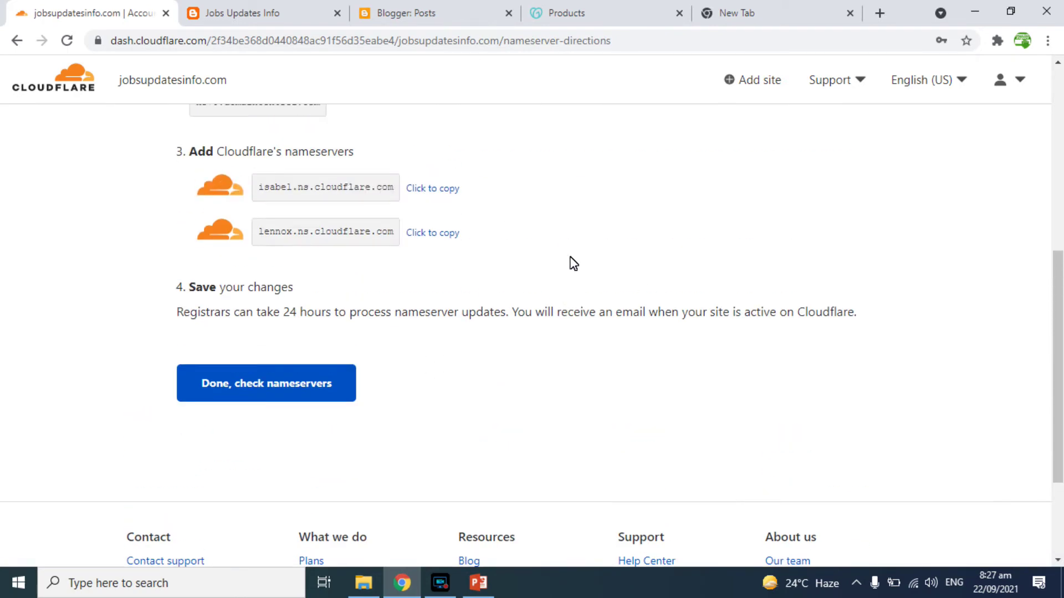
scroll(573, 263, up, 7)
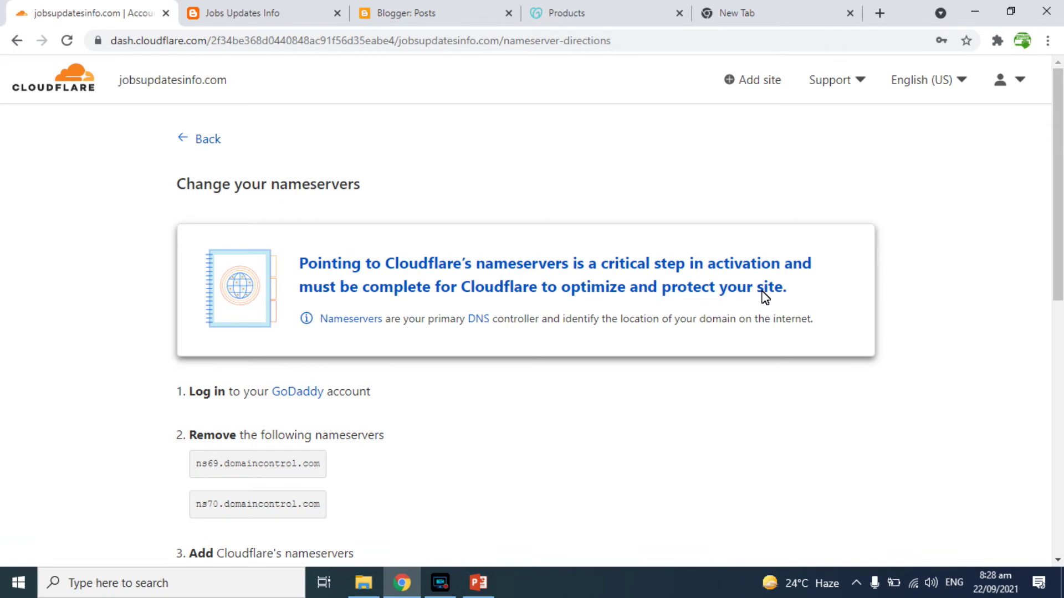
scroll(399, 360, down, 1)
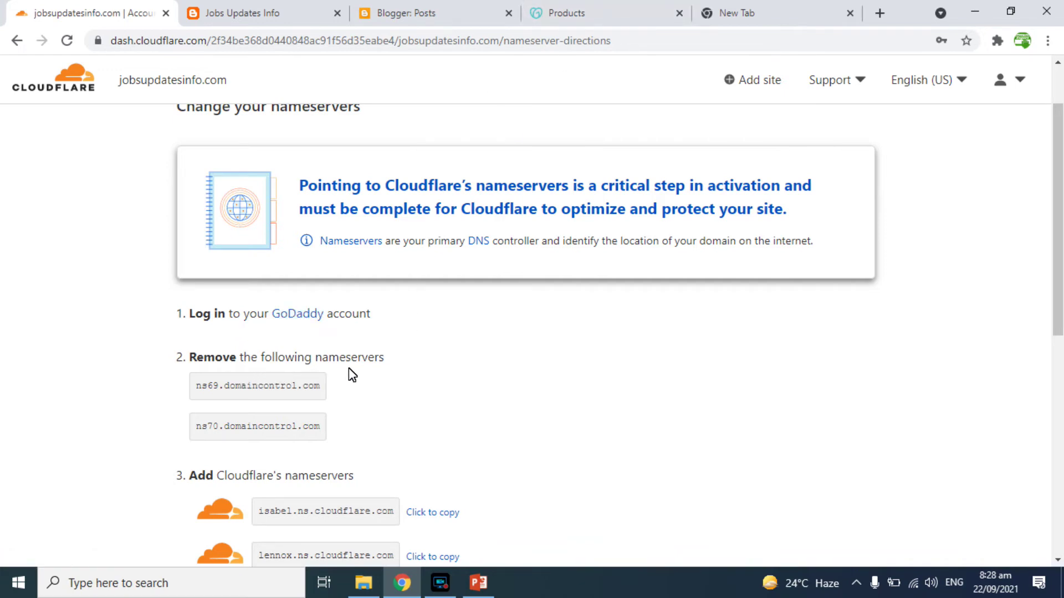
scroll(351, 360, down, 3)
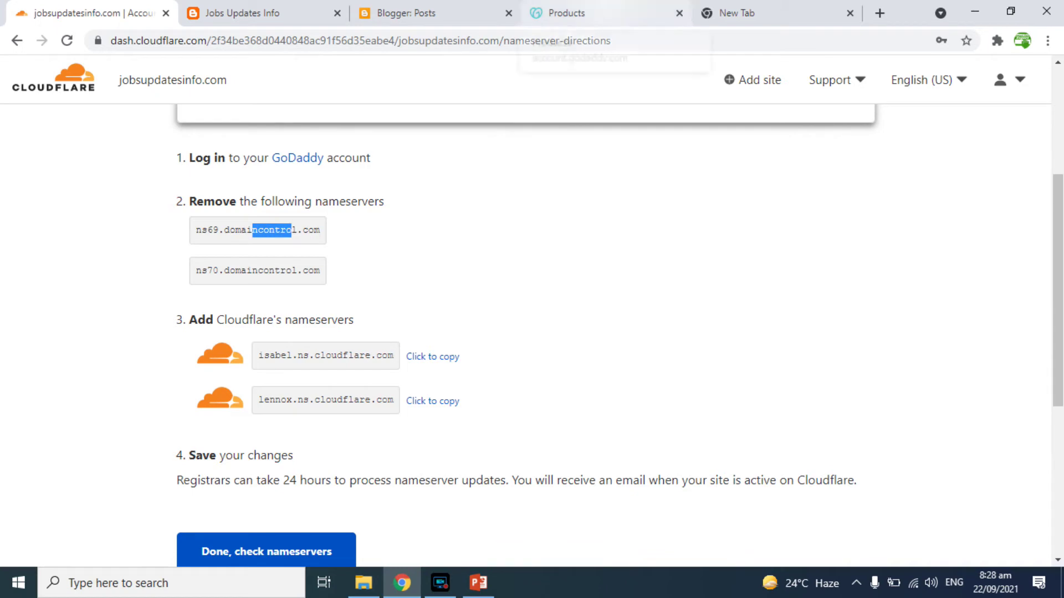
click(604, 8)
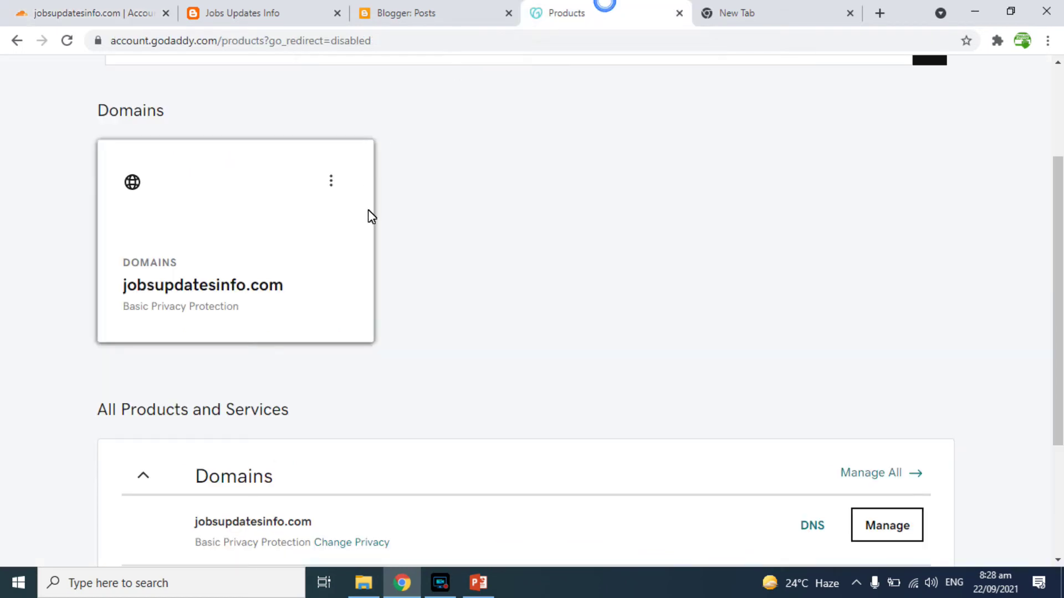
Open jobsupdatesinfo.com in GoDaddy's Domain Manager and go to its DNS management
click(266, 243)
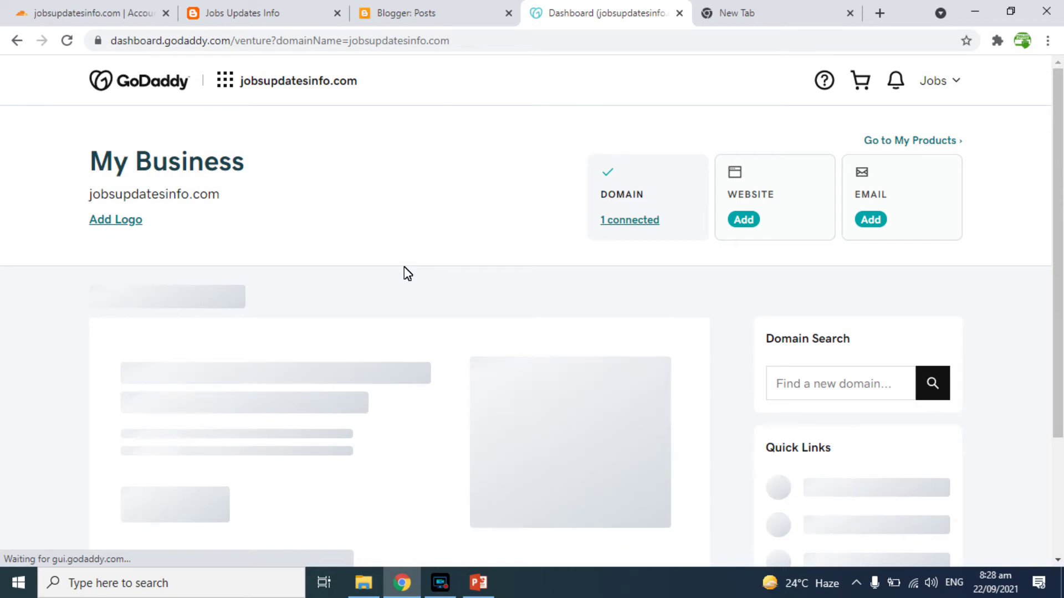
scroll(407, 274, down, 5)
scroll(408, 274, down, 4)
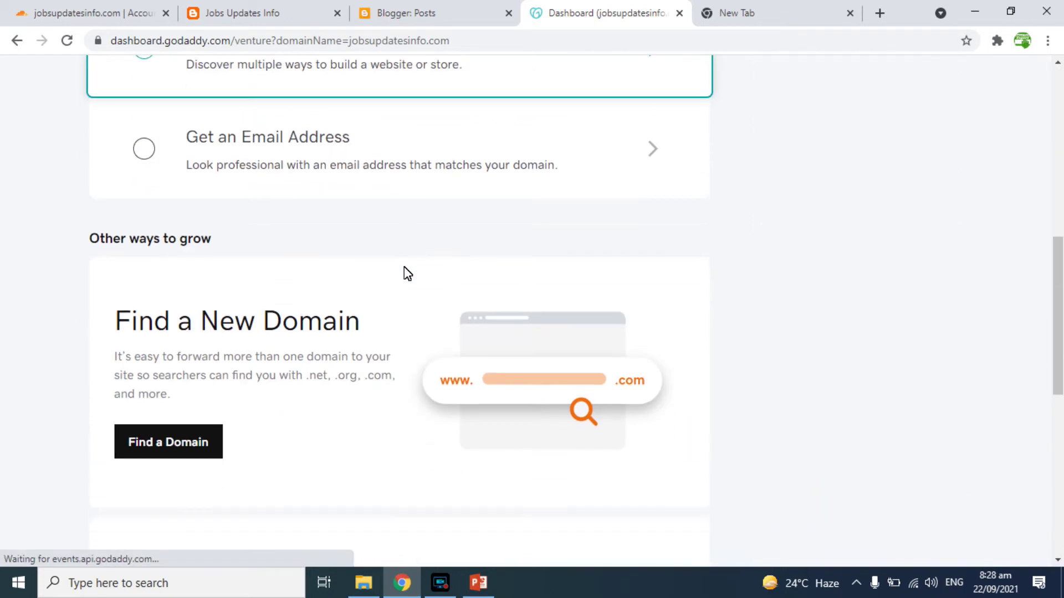
scroll(648, 306, up, 10)
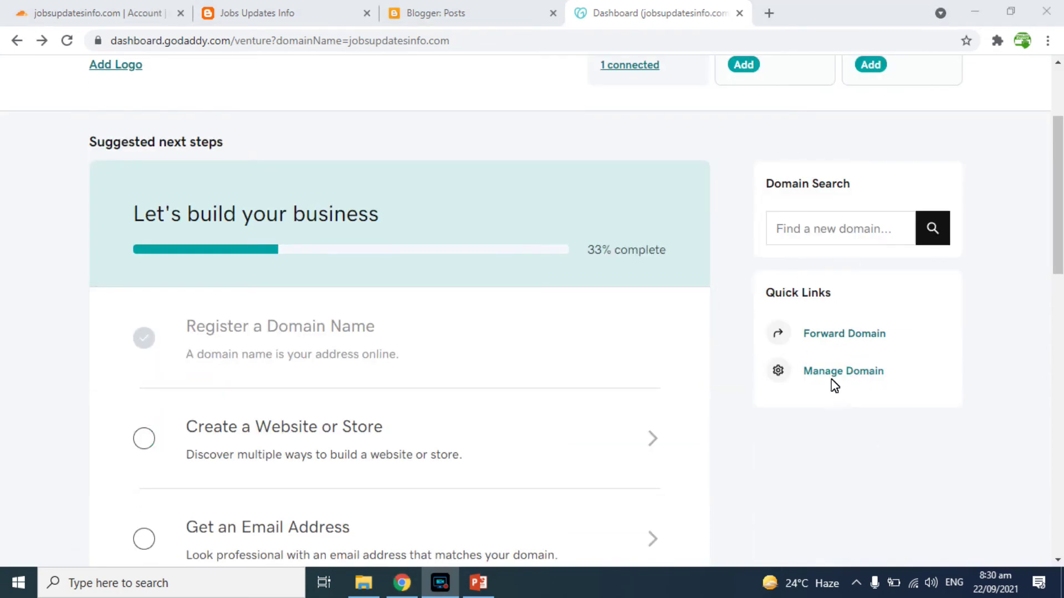
click(847, 369)
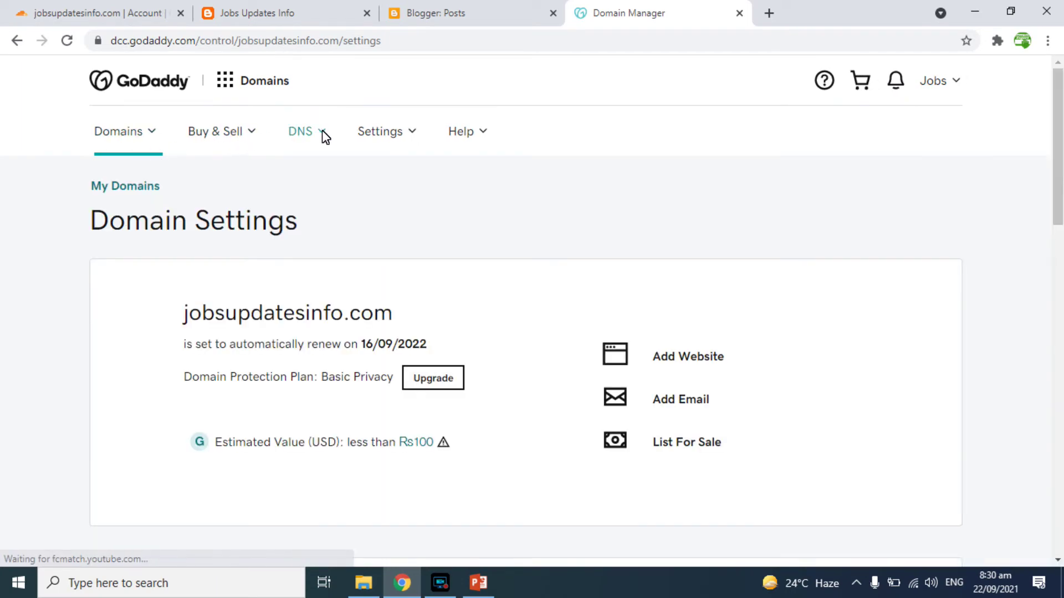
scroll(382, 261, down, 15)
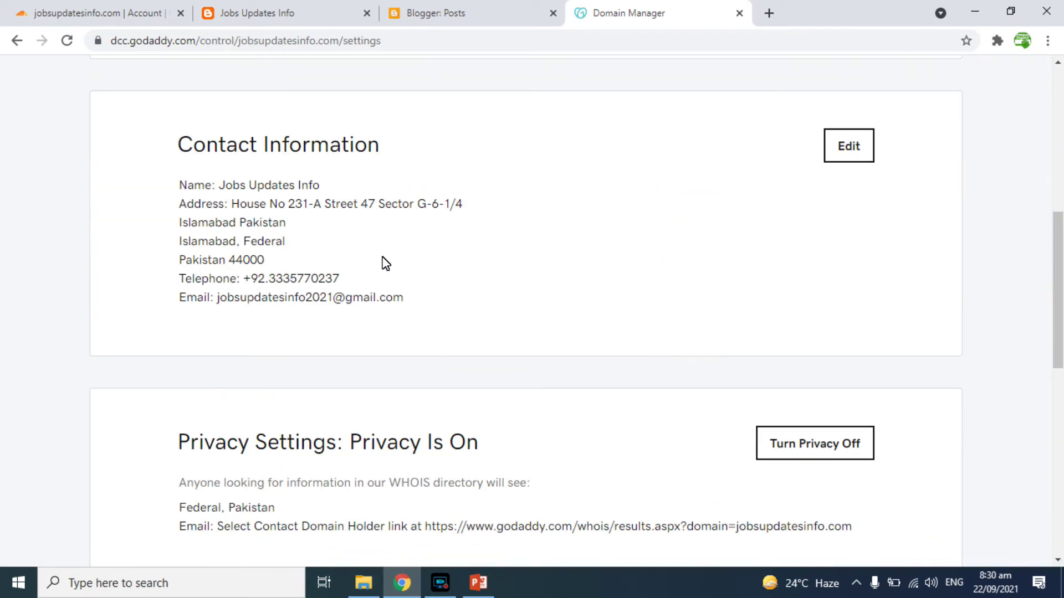
scroll(383, 262, up, 8)
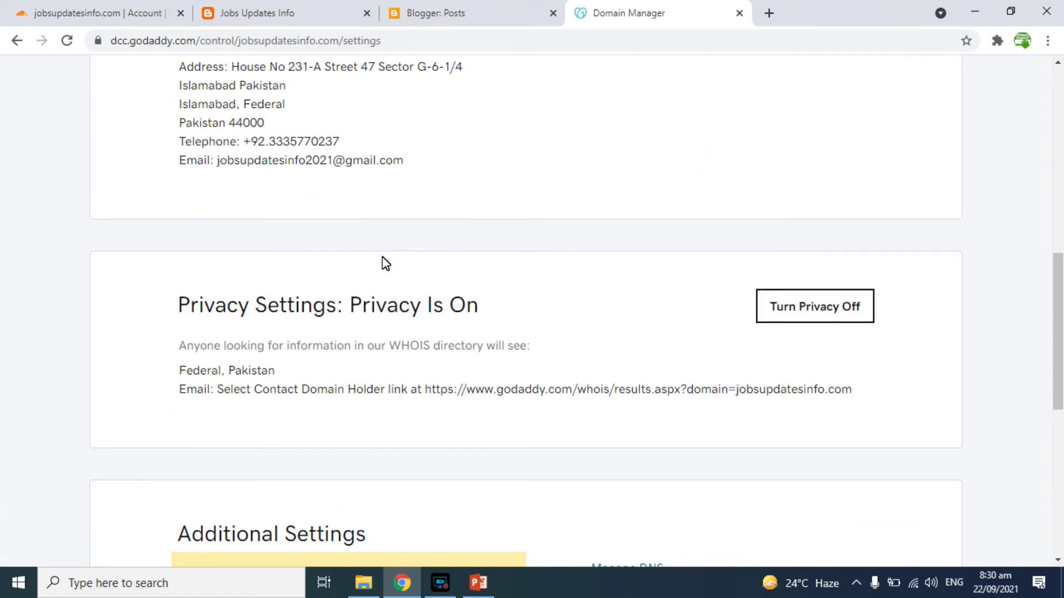
scroll(382, 262, down, 4)
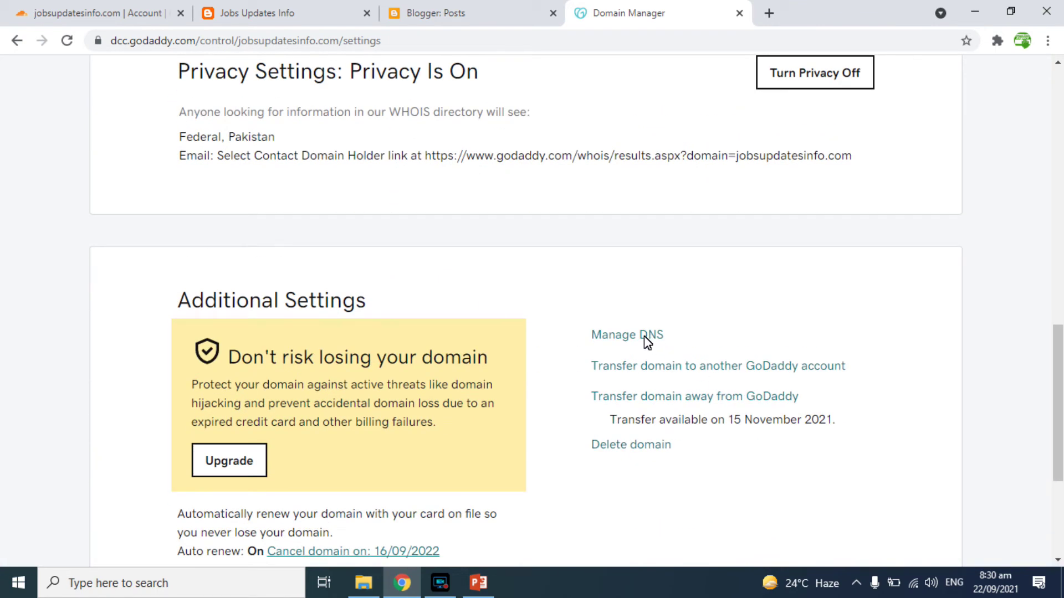
click(645, 336)
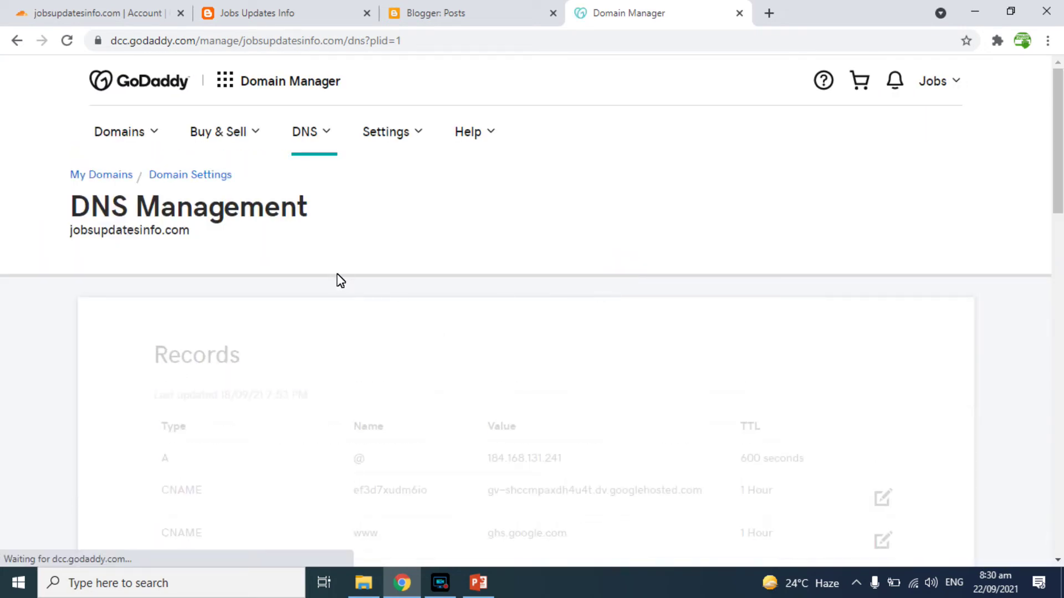
Scroll to jobsupdatesinfo.com's Nameservers section and choose Change
scroll(349, 321, down, 3)
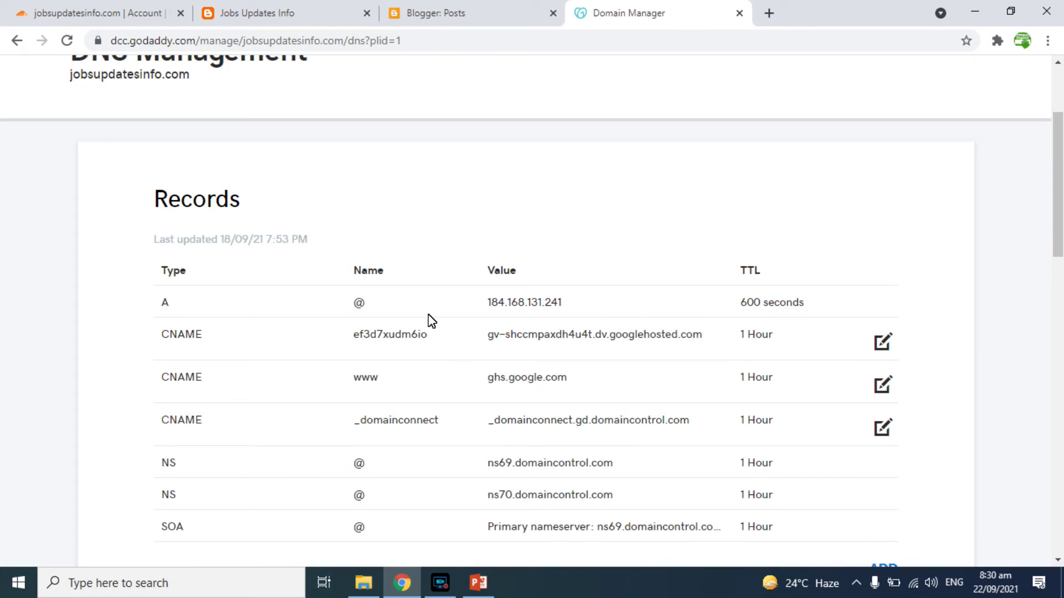
scroll(432, 320, down, 7)
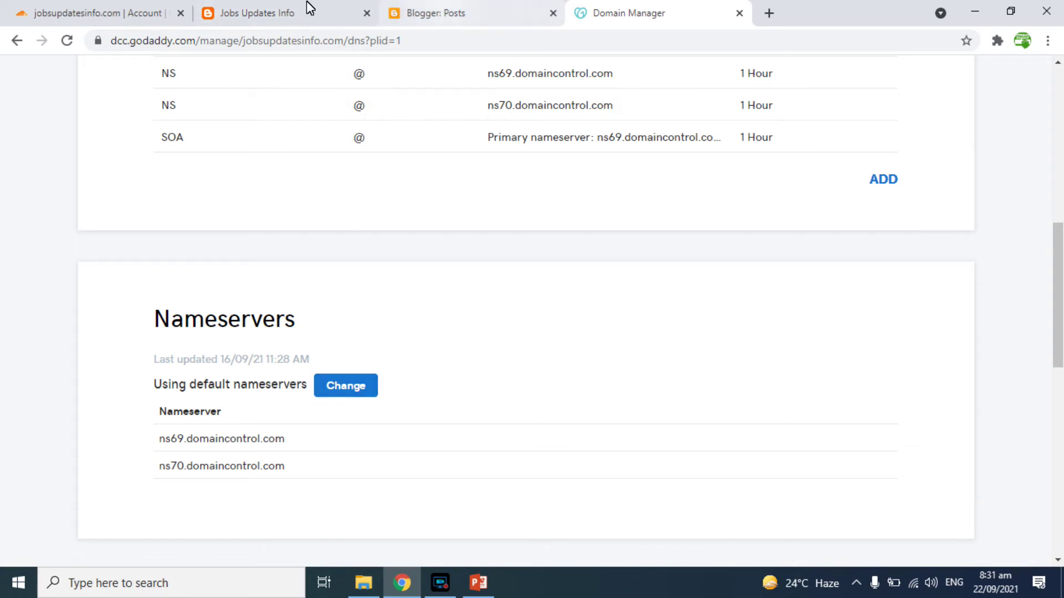
click(126, 8)
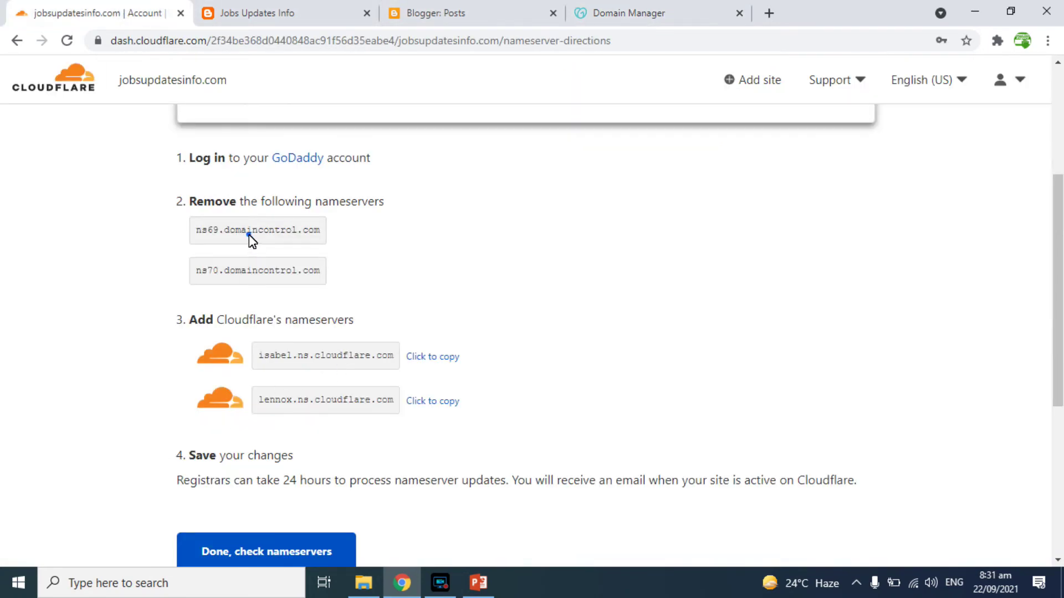
click(594, 16)
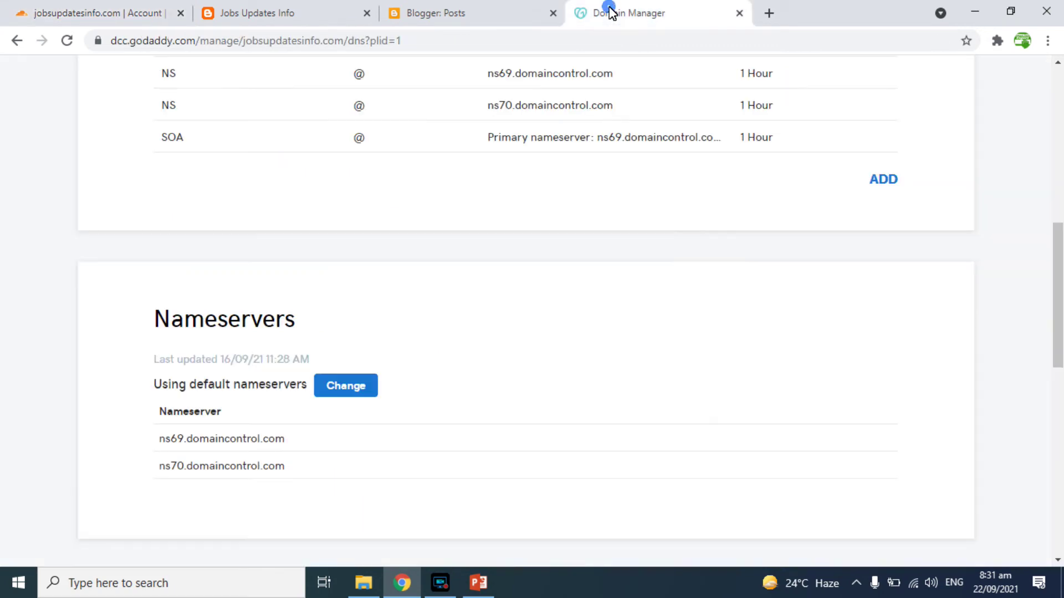
click(355, 382)
Copy isabel.ns.cloudflare.com from Cloudflare and bring back the GoDaddy nameserver page
click(87, 22)
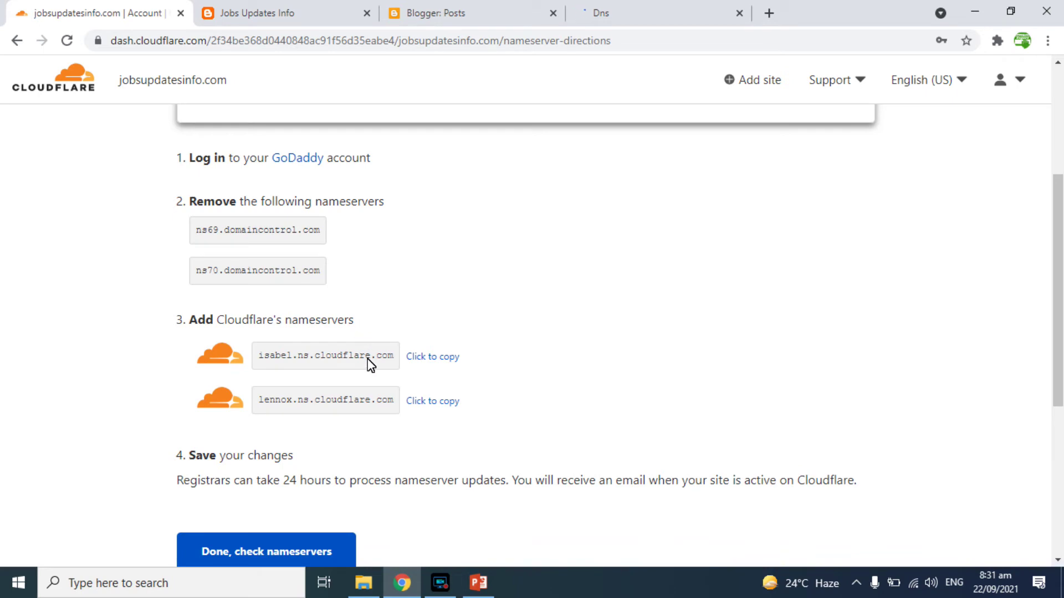
click(437, 358)
click(424, 359)
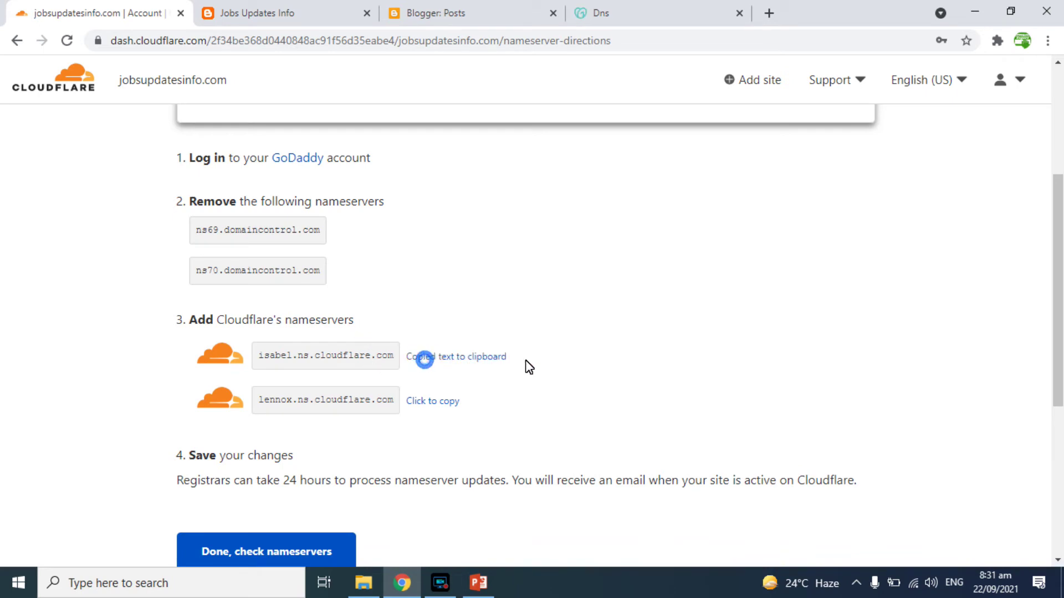
click(602, 11)
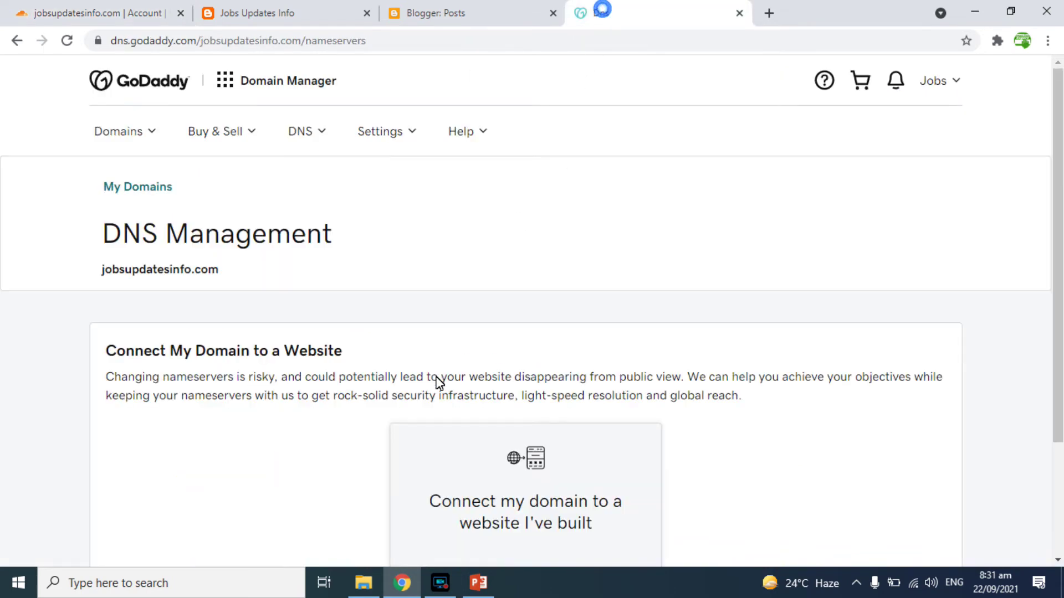
scroll(437, 377, down, 3)
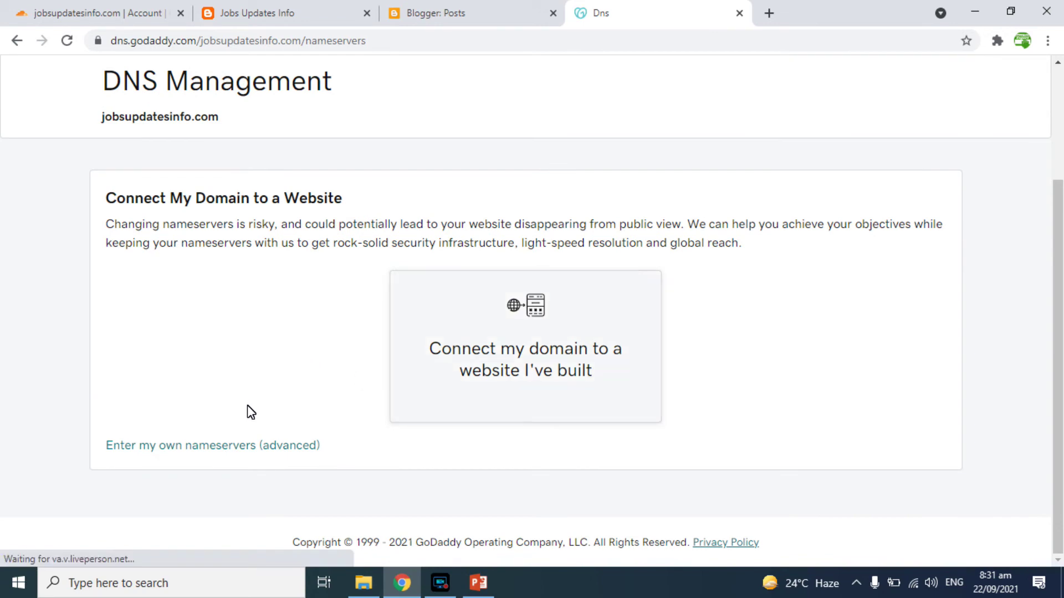
Enter isabel.ns.cloudflare.com and lennox.ns.cloudflare.com as custom nameservers 1 and 2, and save
click(155, 448)
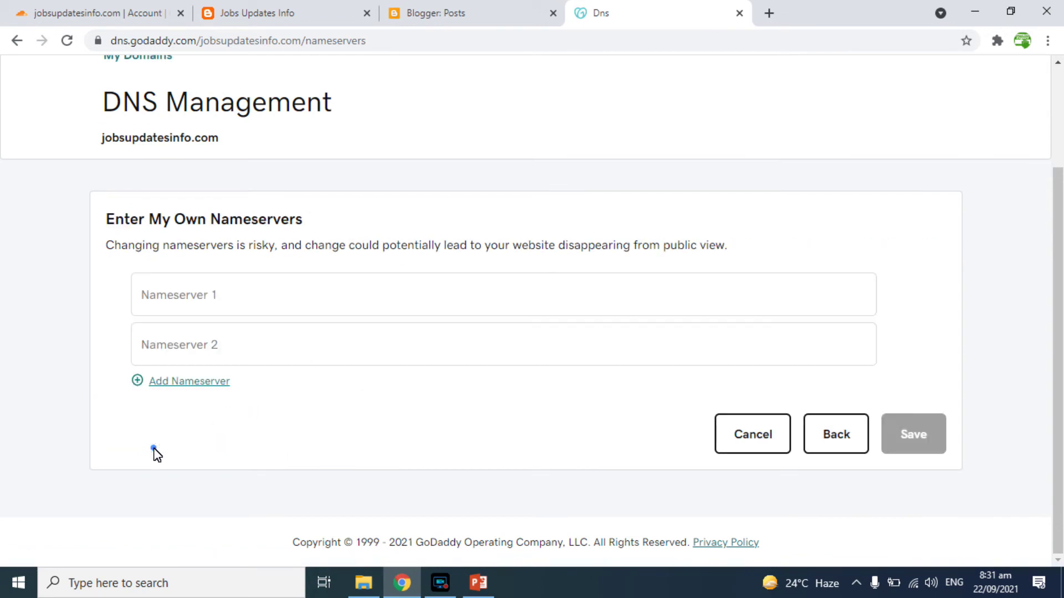
click(191, 278)
key(ctrl+v)
key(ctrl+Tab)
click(429, 401)
click(625, 15)
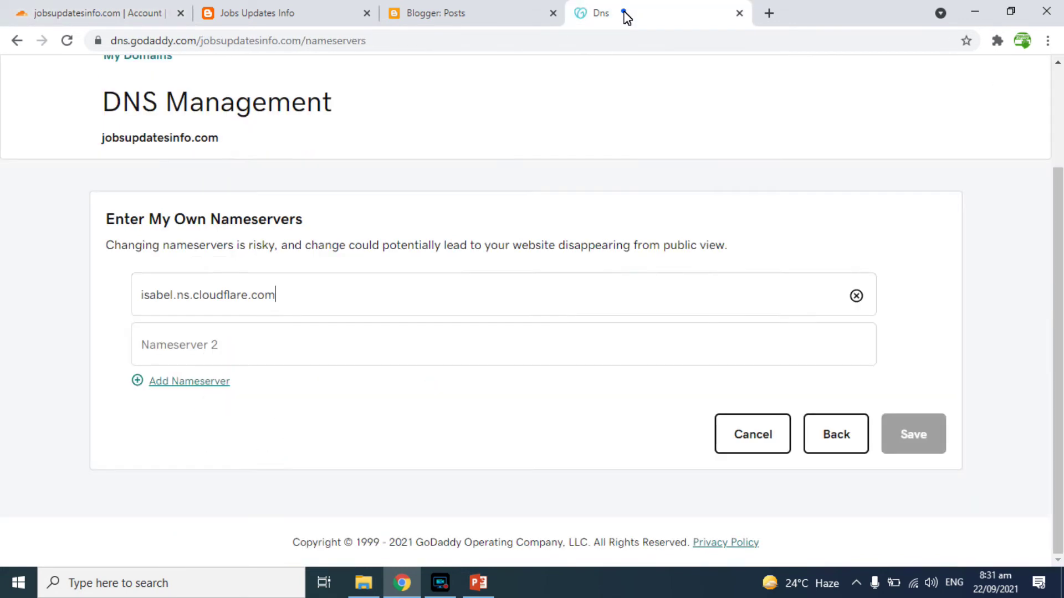
click(227, 350)
key(ctrl+v)
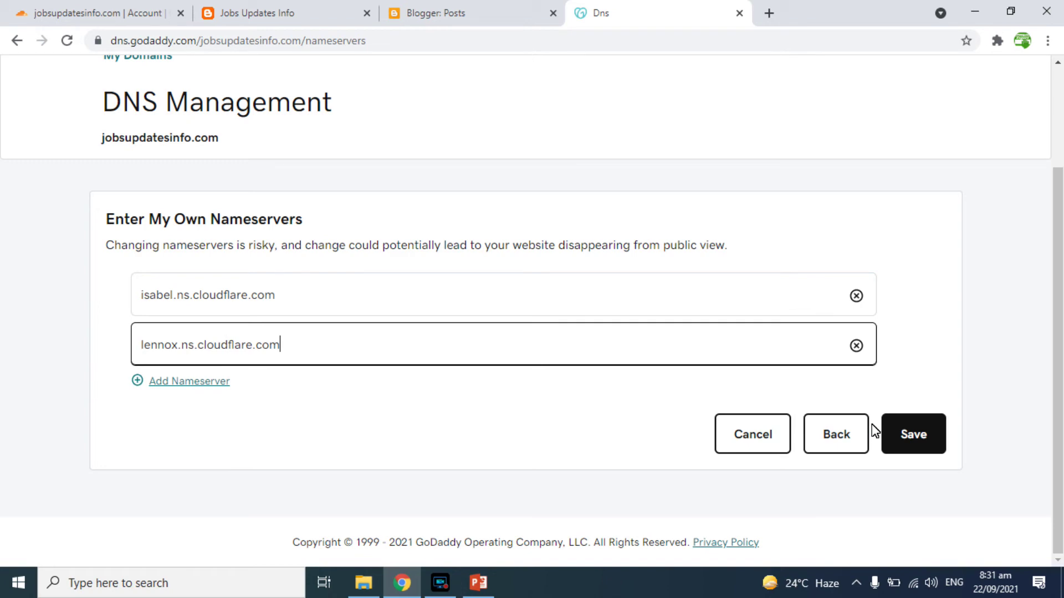
click(908, 446)
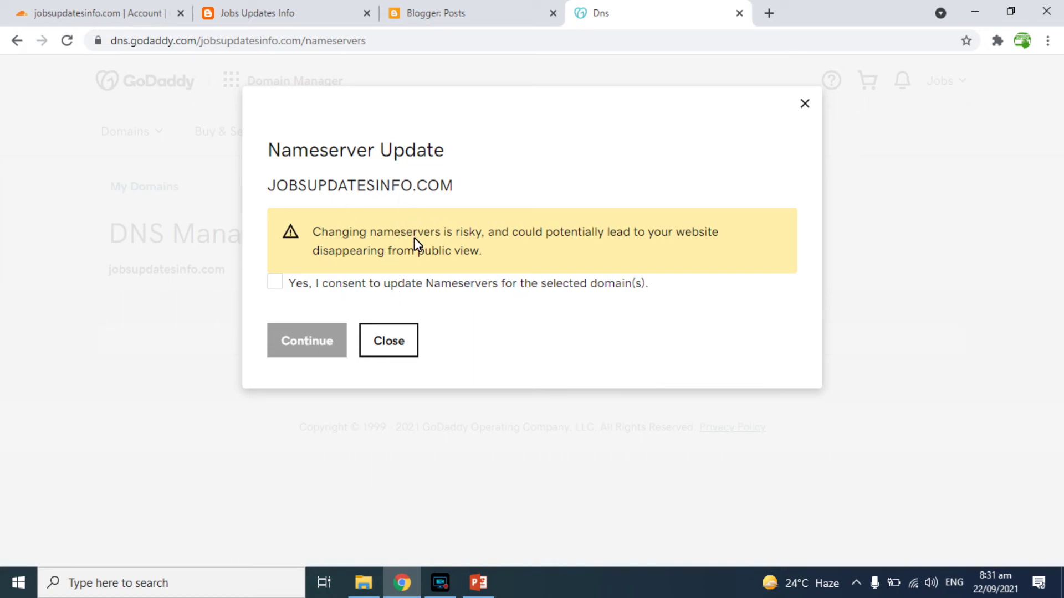
Consent to and confirm the nameserver change, then check that GoDaddy no longer shows the DNS records
click(275, 284)
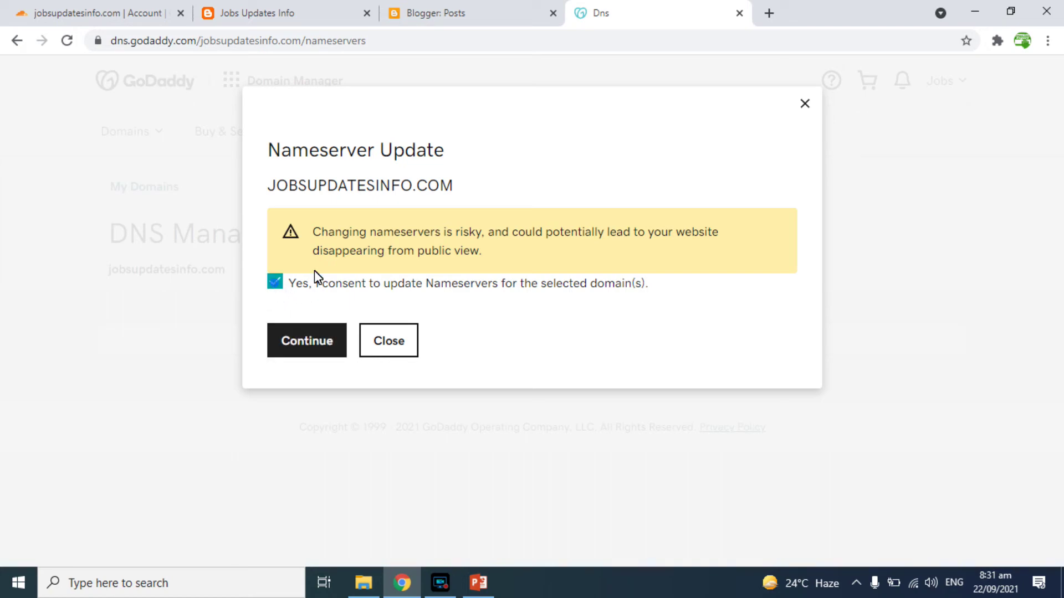
click(303, 336)
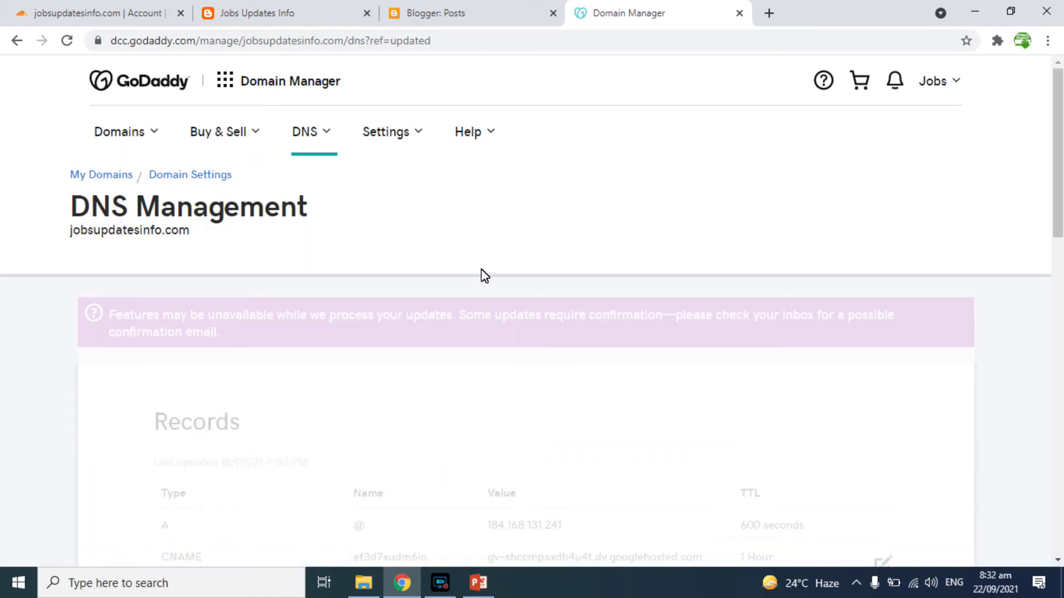
scroll(434, 308, down, 10)
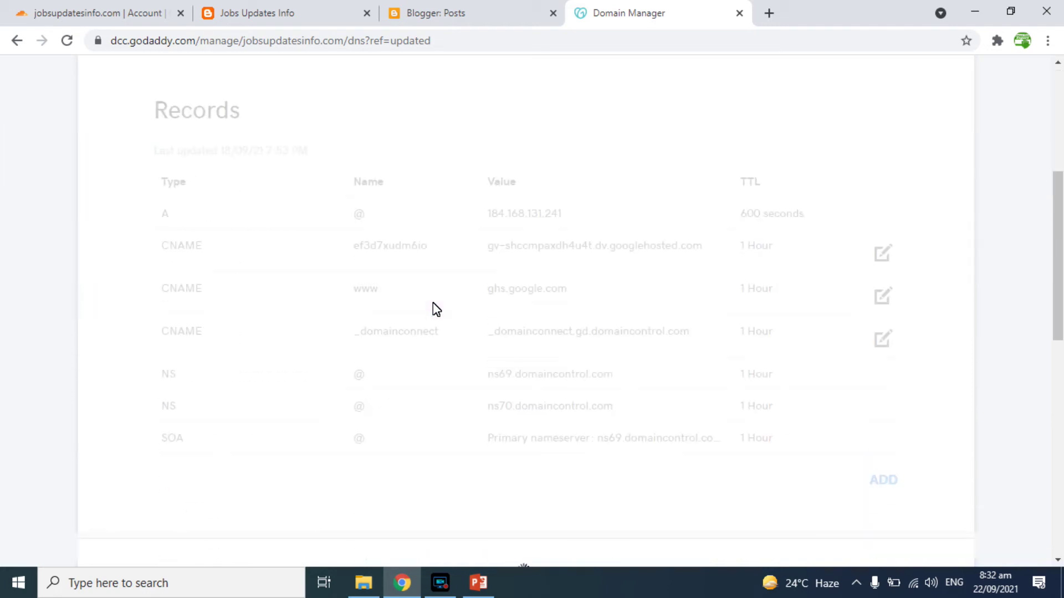
scroll(435, 309, up, 1)
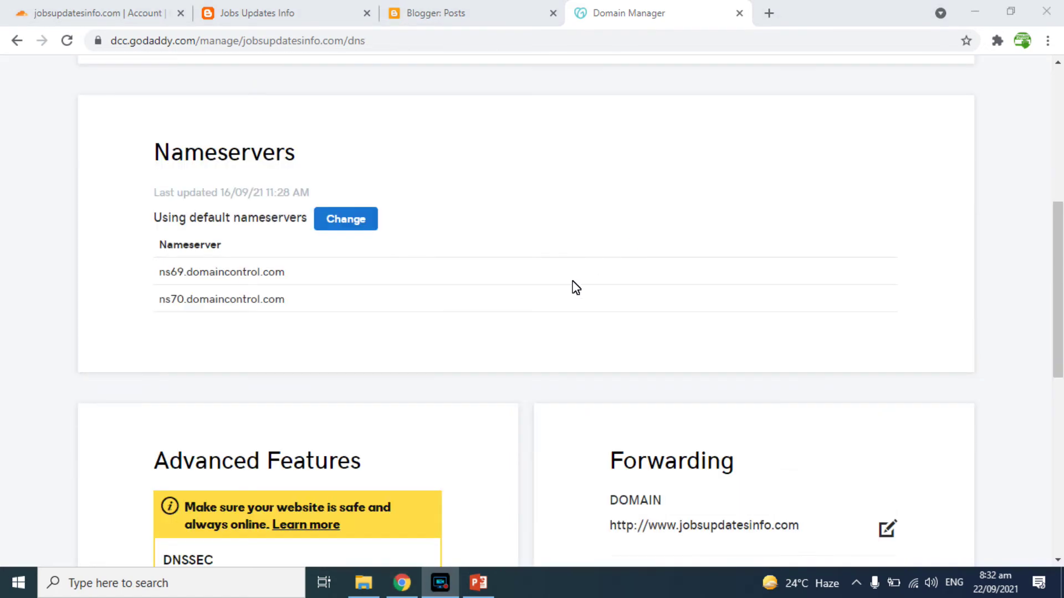
scroll(572, 282, up, 3)
scroll(571, 281, down, 1)
scroll(572, 281, up, 3)
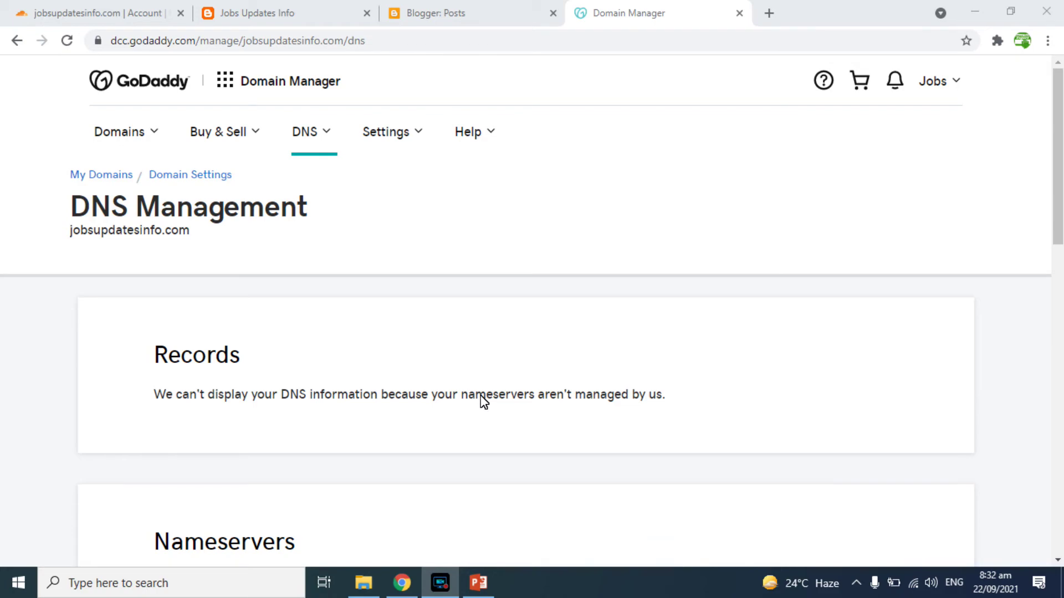
scroll(609, 393, down, 15)
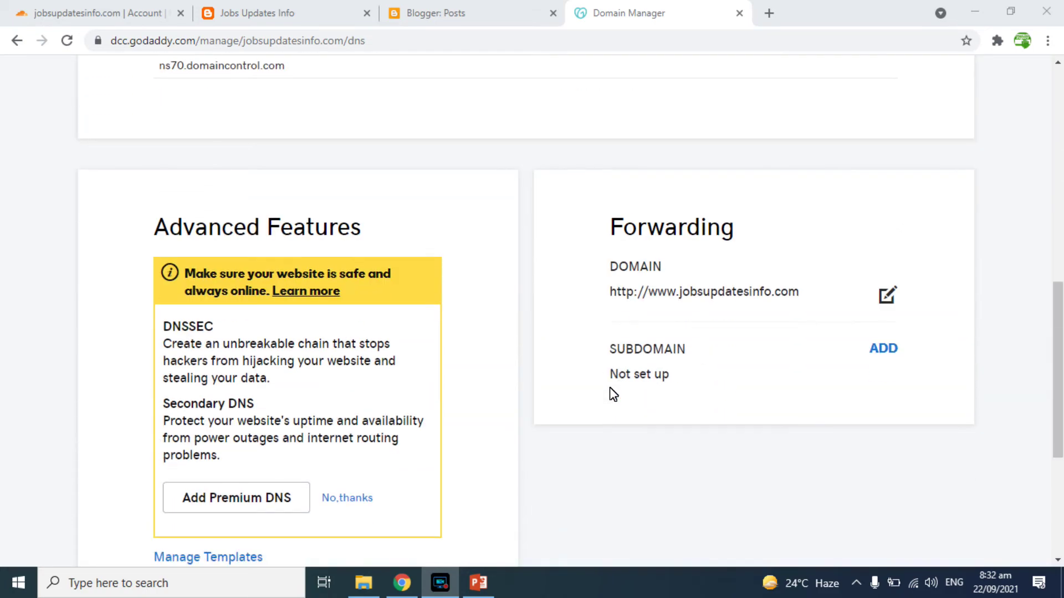
scroll(612, 386, up, 4)
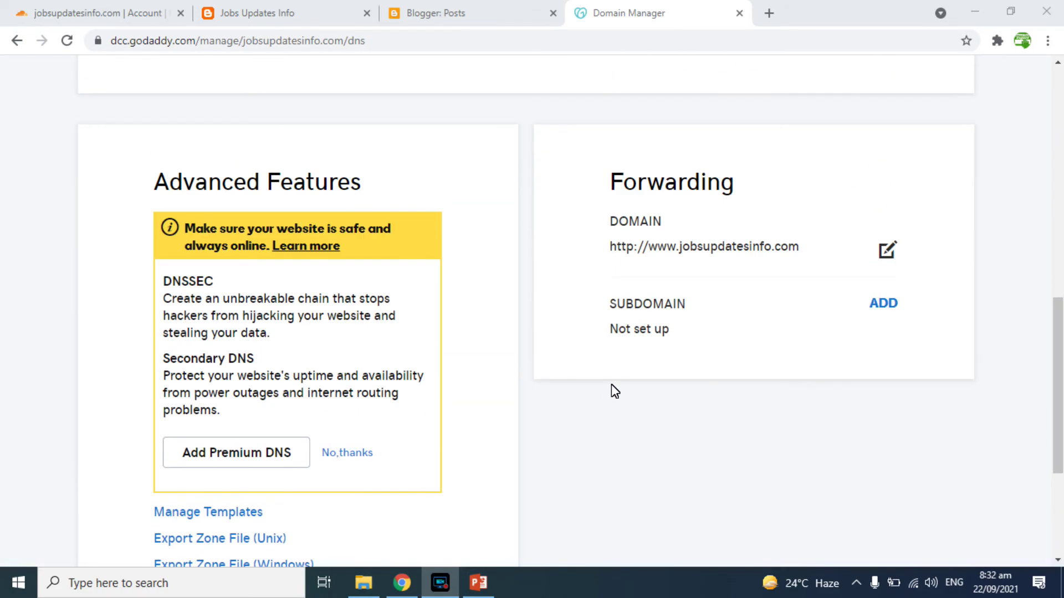
scroll(611, 384, up, 11)
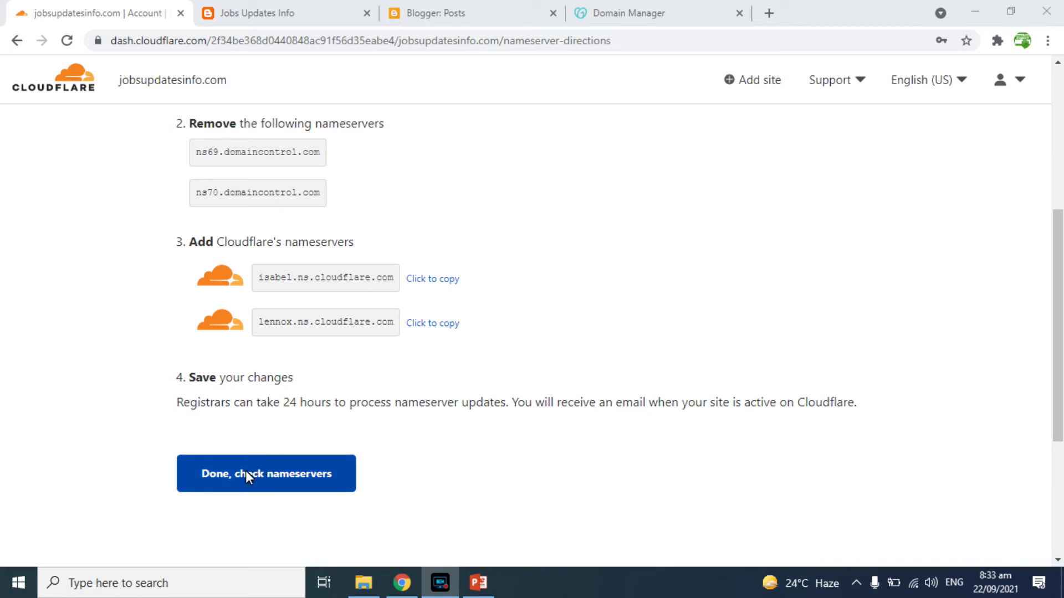
Mark the nameservers as updated in Cloudflare, view the HTTPS and Auto Minify recommendations, then go to Blogger
click(280, 477)
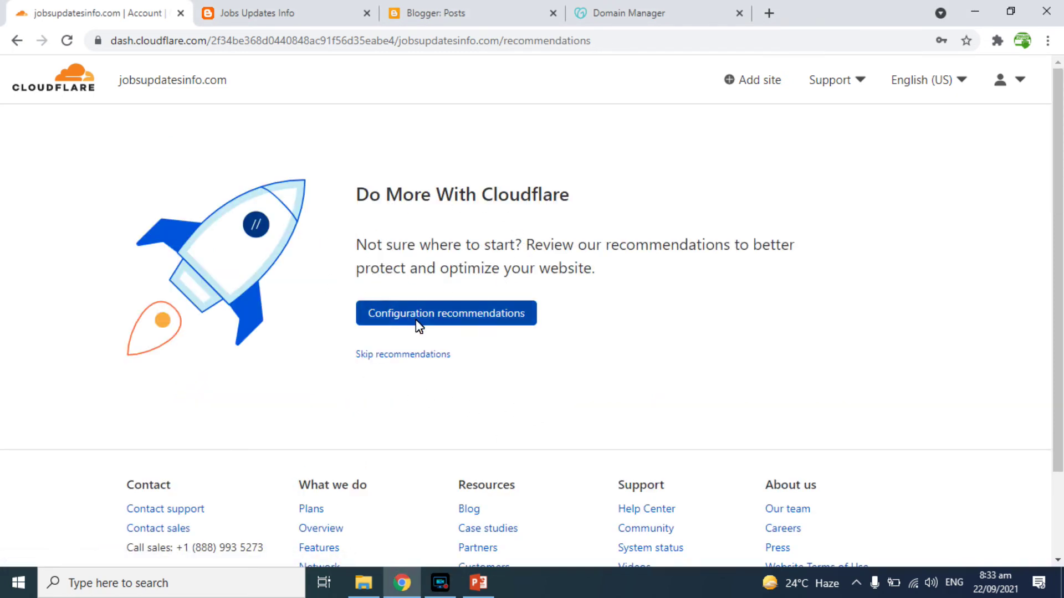
click(447, 314)
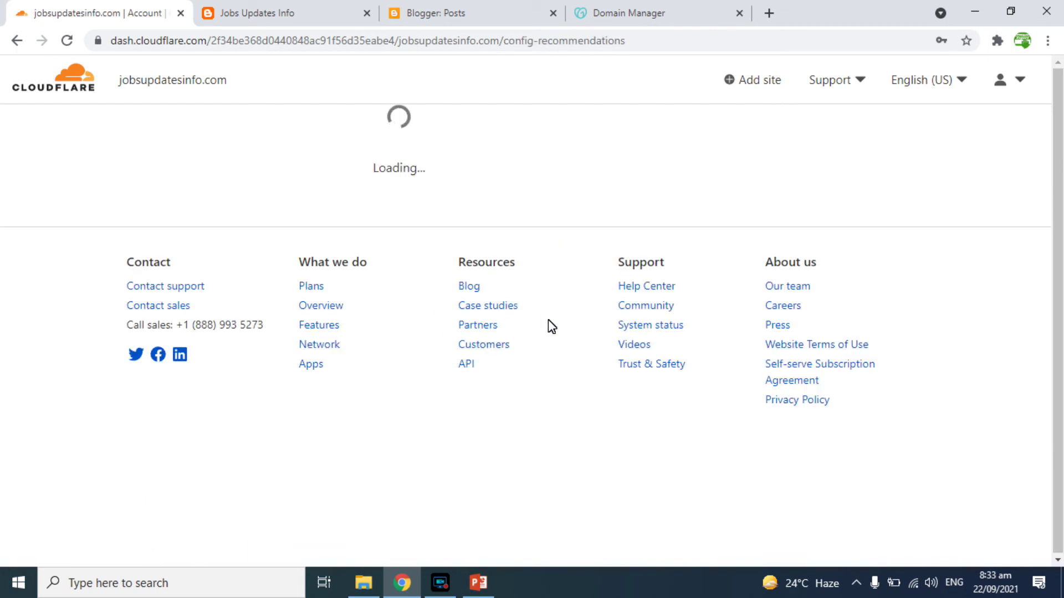
scroll(465, 344, down, 3)
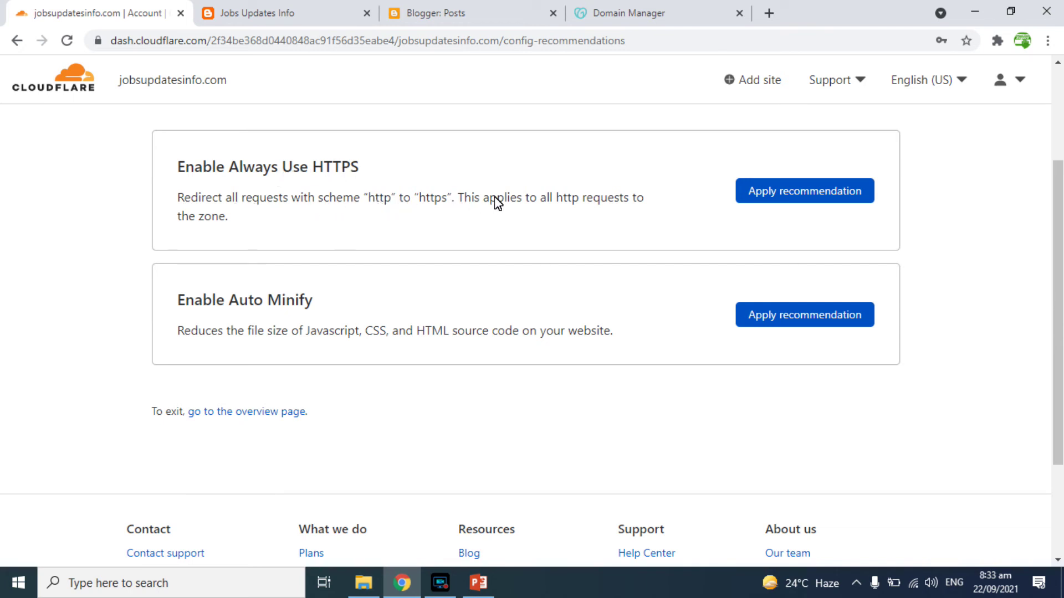
click(429, 15)
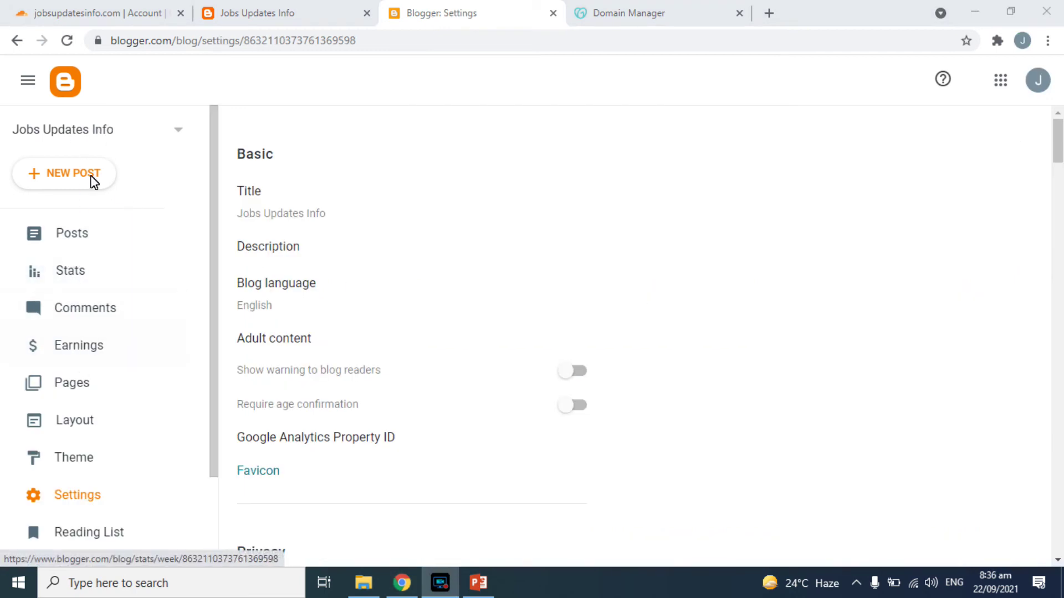
Open the blog's Settings in Blogger, glancing back at Cloudflare's recommendations once
click(58, 493)
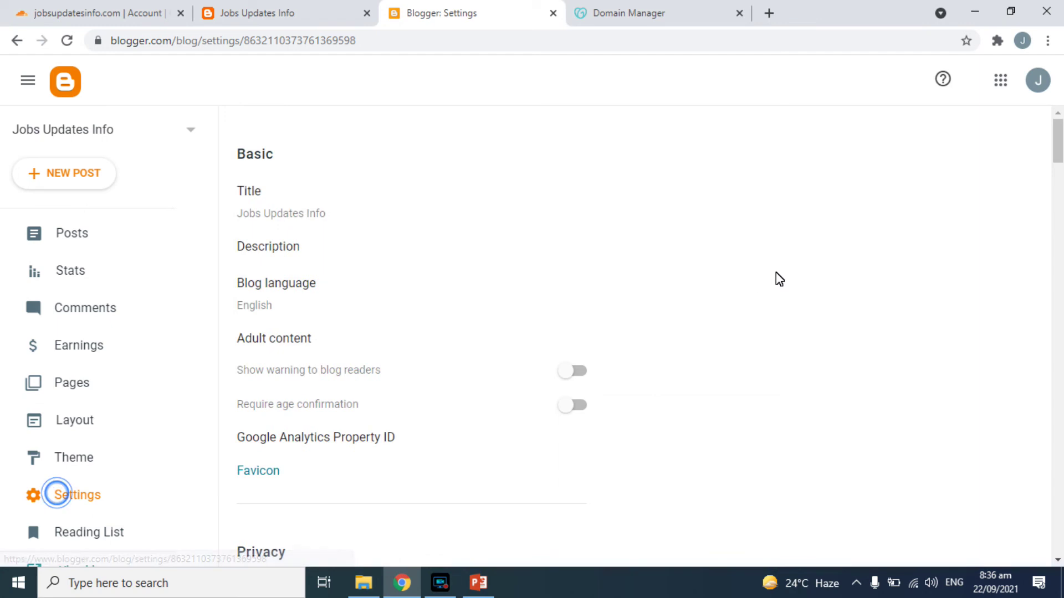
drag(1058, 145, 1059, 223)
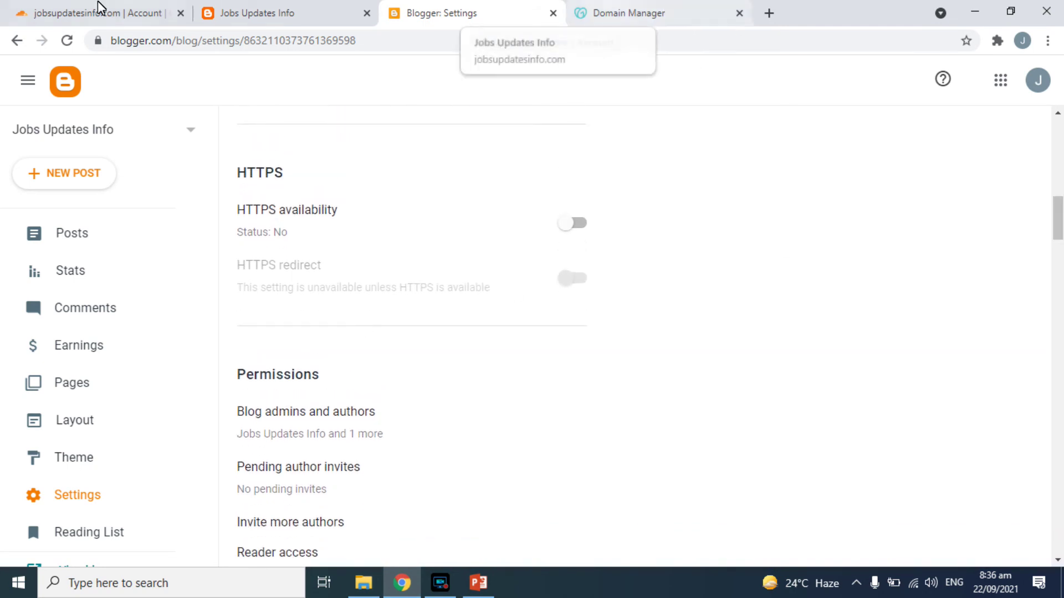
click(99, 7)
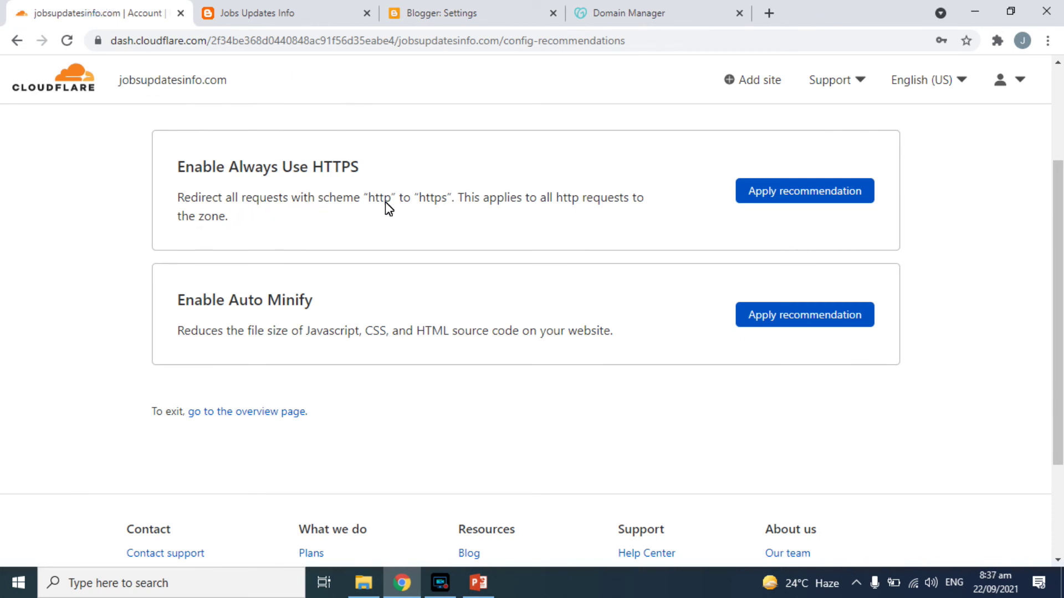
click(442, 7)
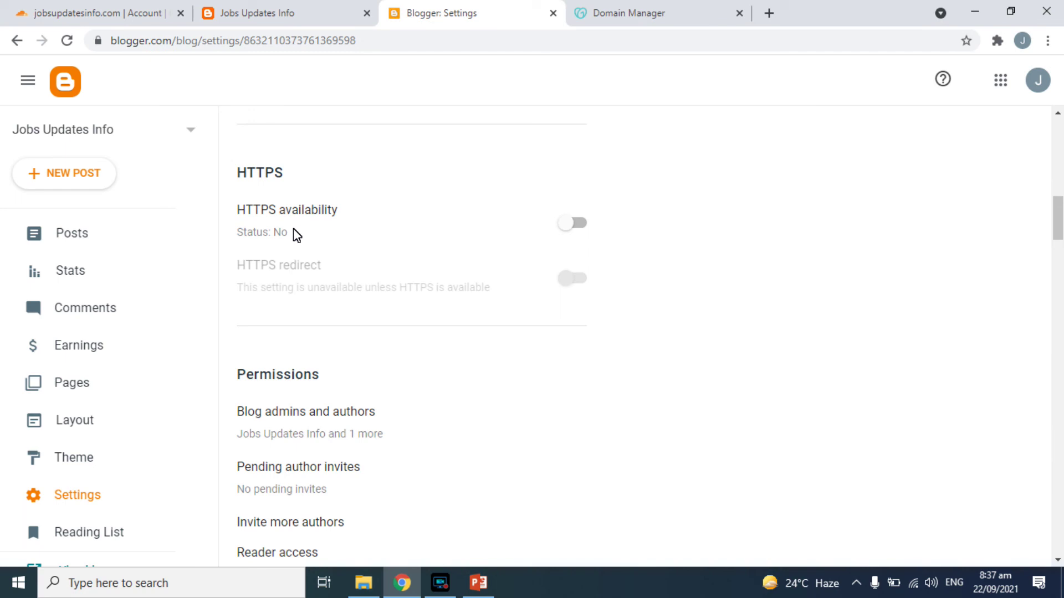
Turn on HTTPS availability for the blog and review the rest of its Blogger settings
click(576, 223)
drag(1056, 209, 1056, 254)
scroll(531, 332, down, 7)
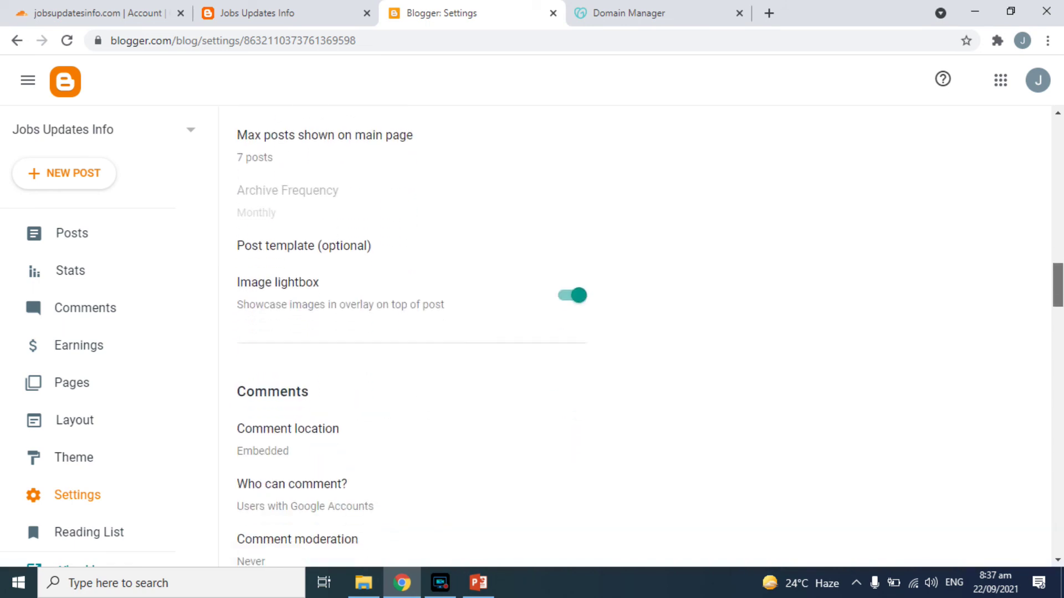
scroll(532, 332, up, 13)
scroll(532, 332, down, 4)
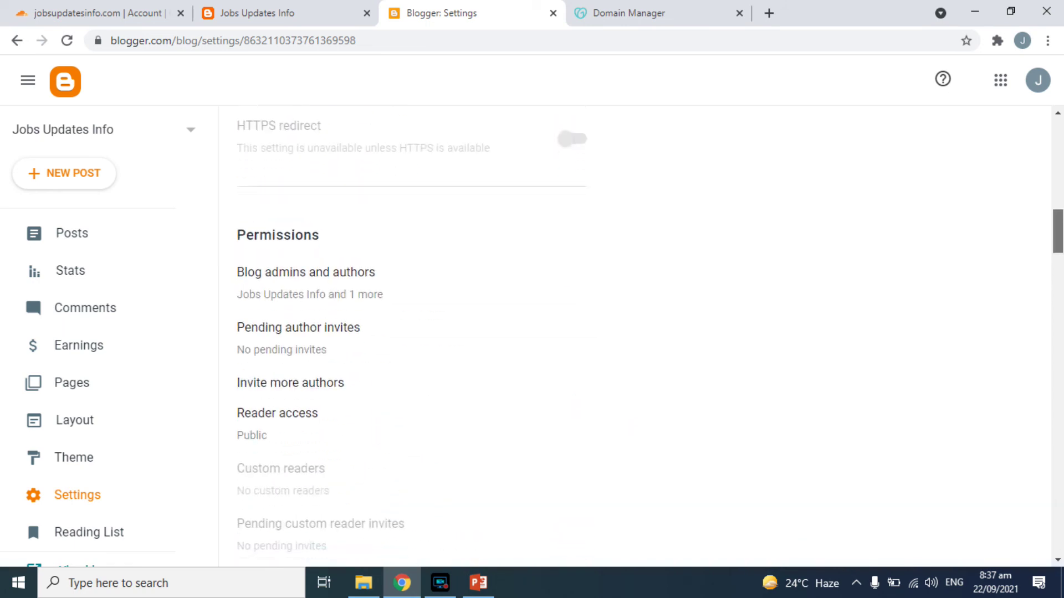
scroll(532, 333, down, 12)
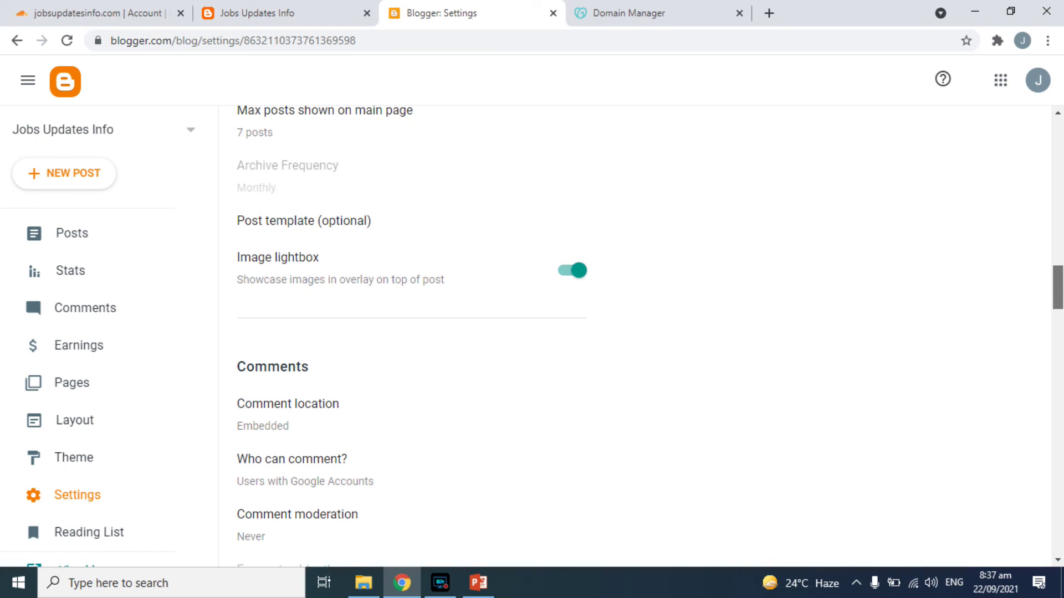
scroll(532, 333, down, 12)
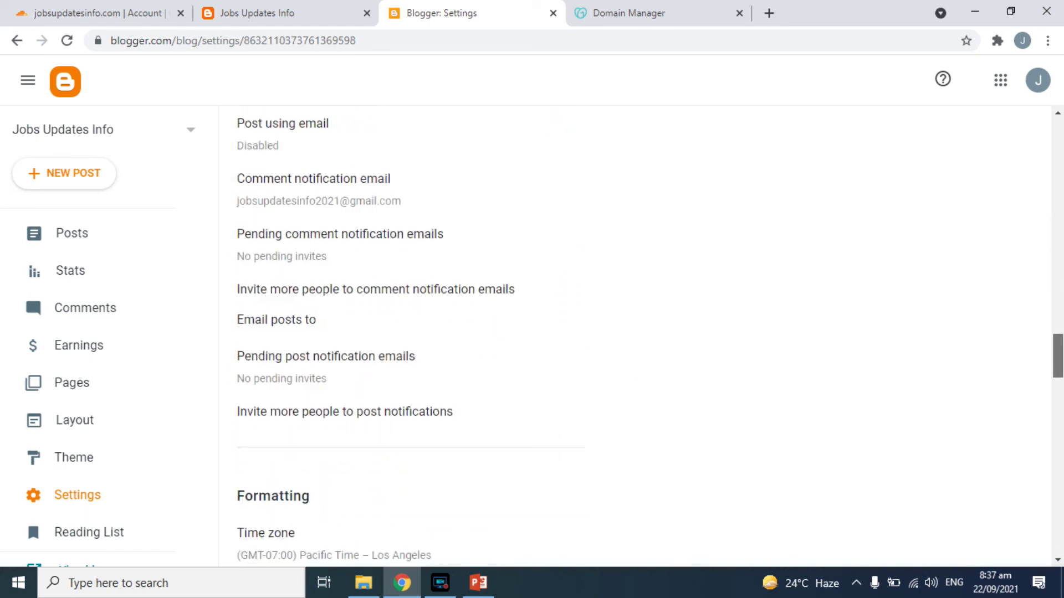
scroll(532, 333, down, 10)
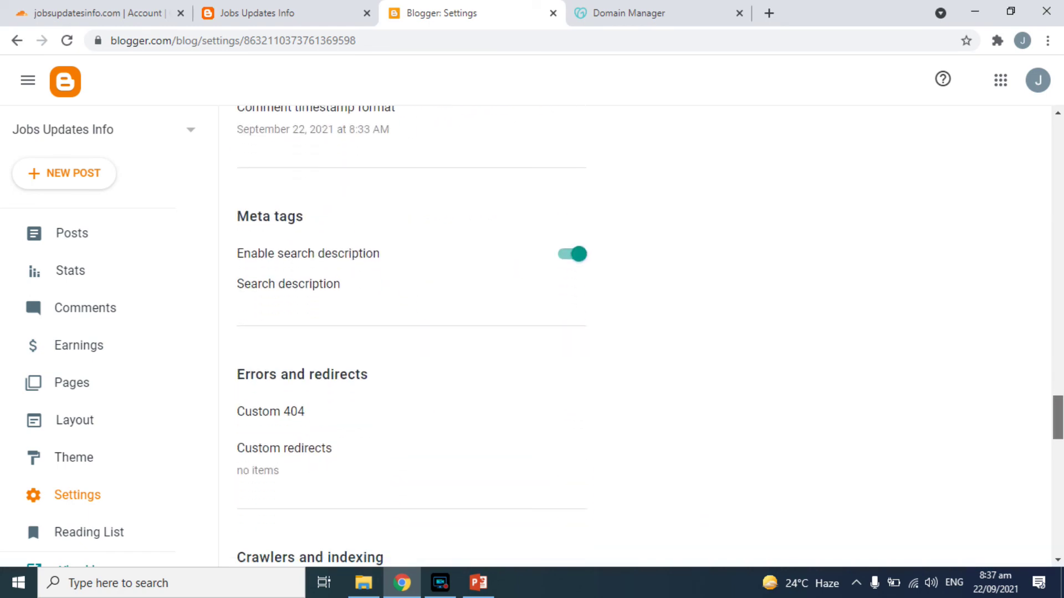
scroll(532, 332, down, 8)
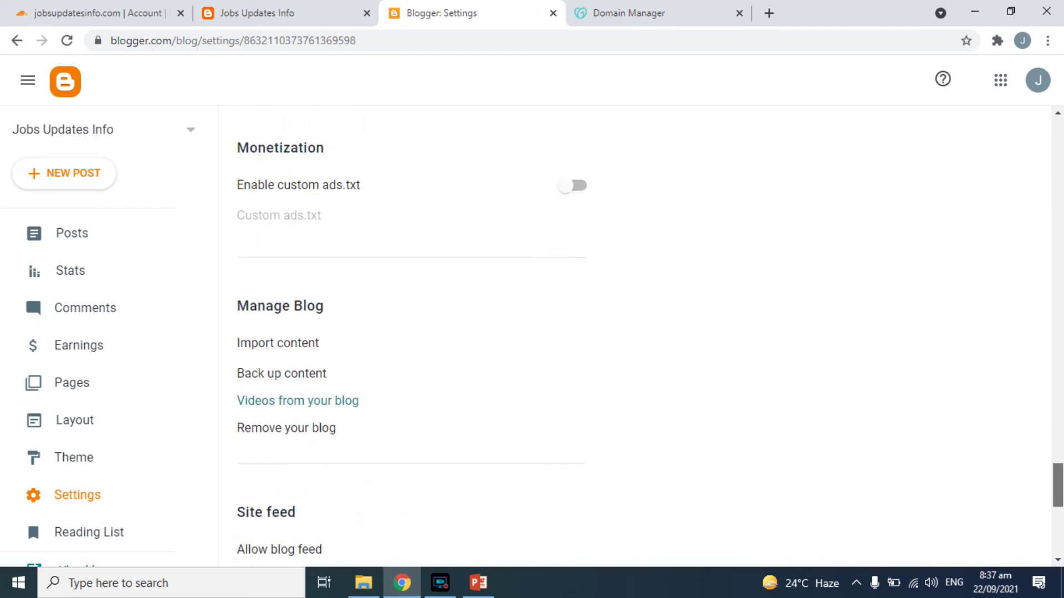
scroll(532, 333, up, 20)
scroll(532, 332, up, 15)
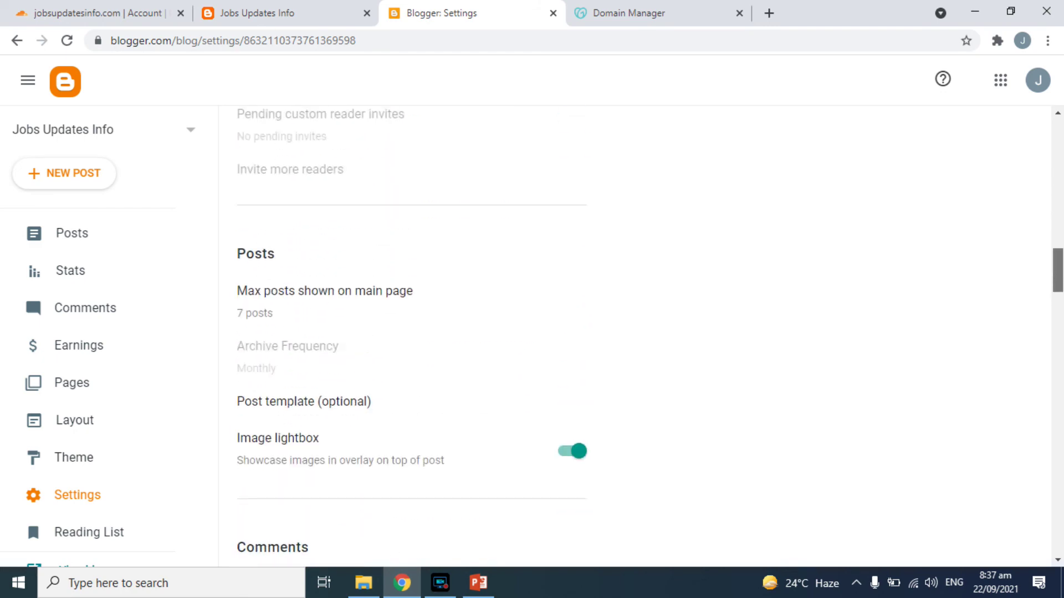
scroll(532, 333, up, 8)
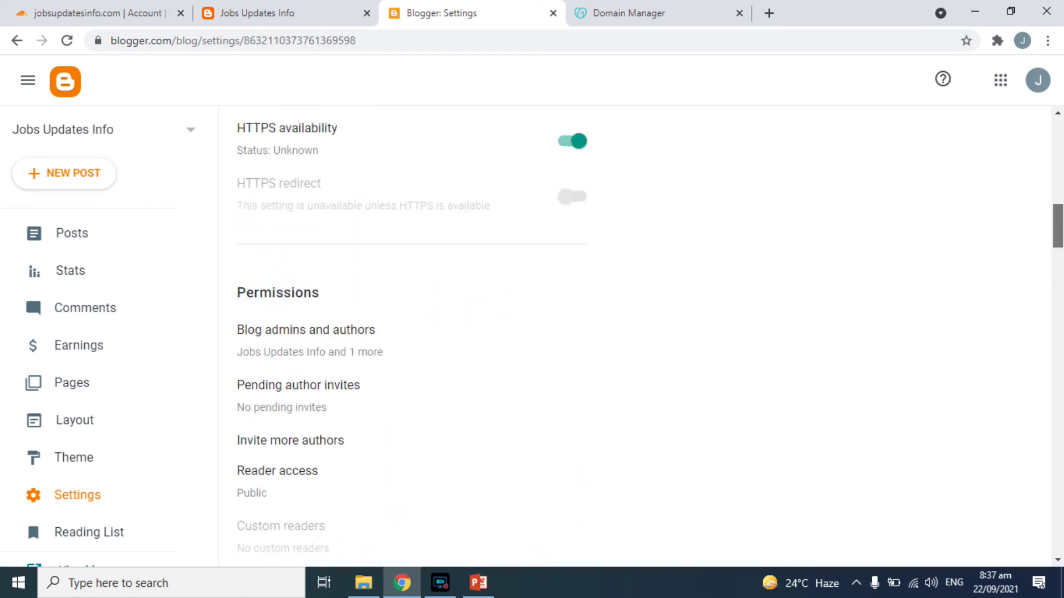
scroll(532, 333, up, 2)
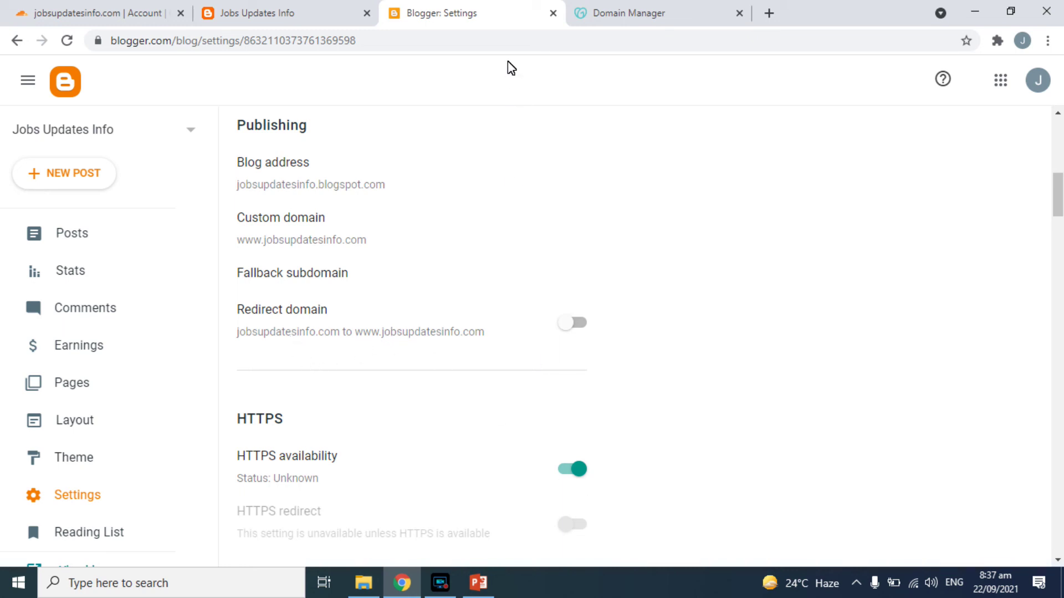
click(84, 11)
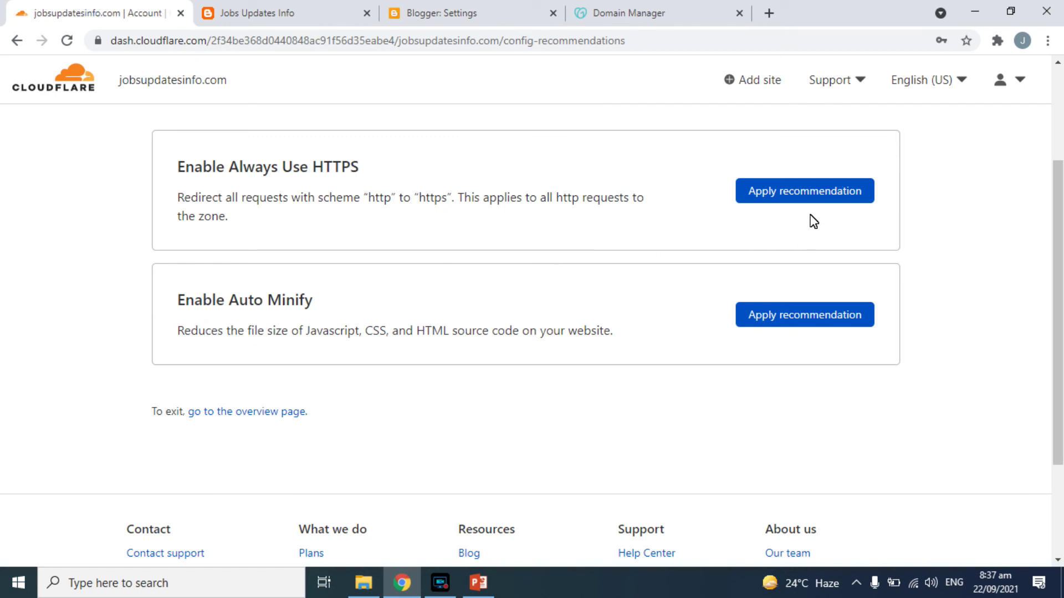
Apply the Always Use HTTPS and Auto Minify recommendations, then go to the jobsupdatesinfo.com overview
click(812, 198)
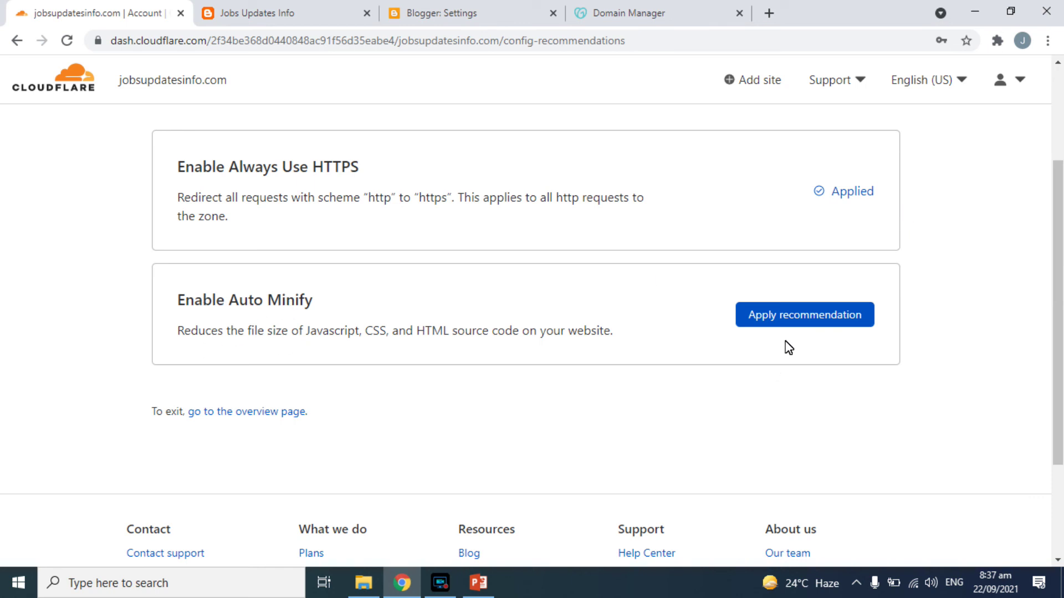
click(784, 315)
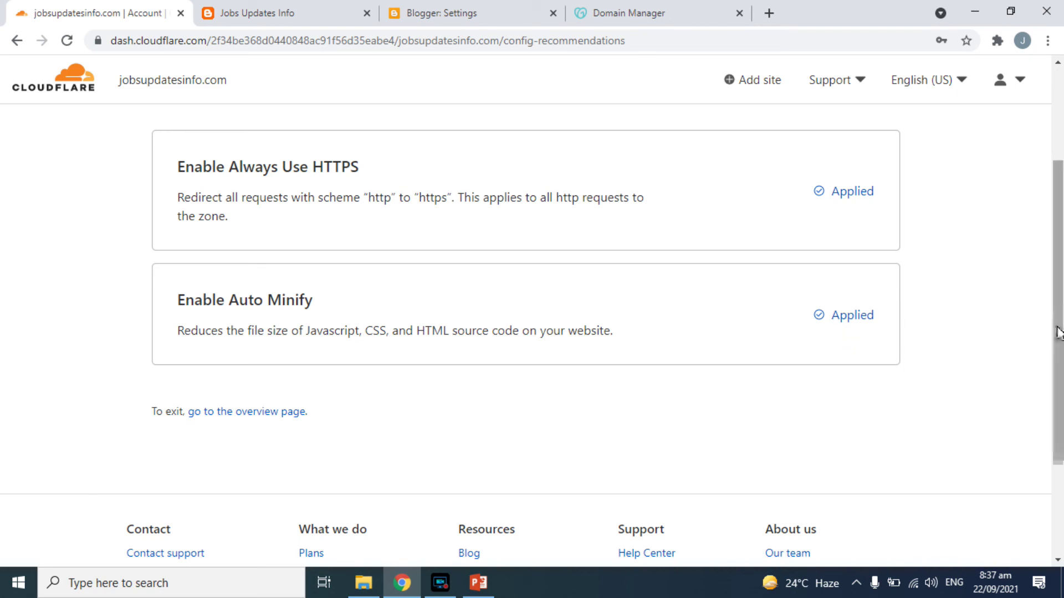
drag(1056, 309, 938, 359)
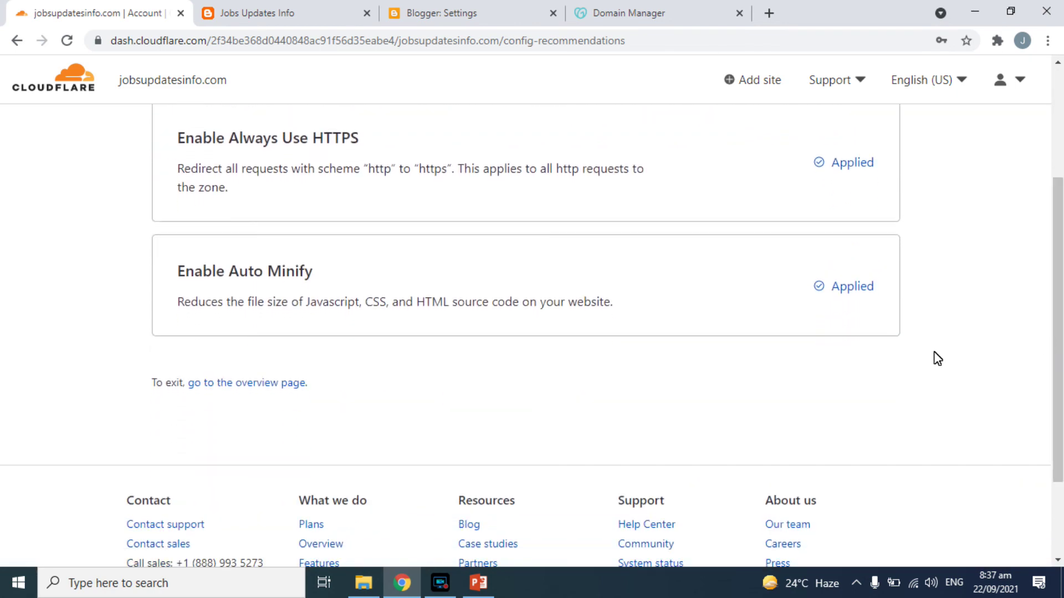
click(240, 385)
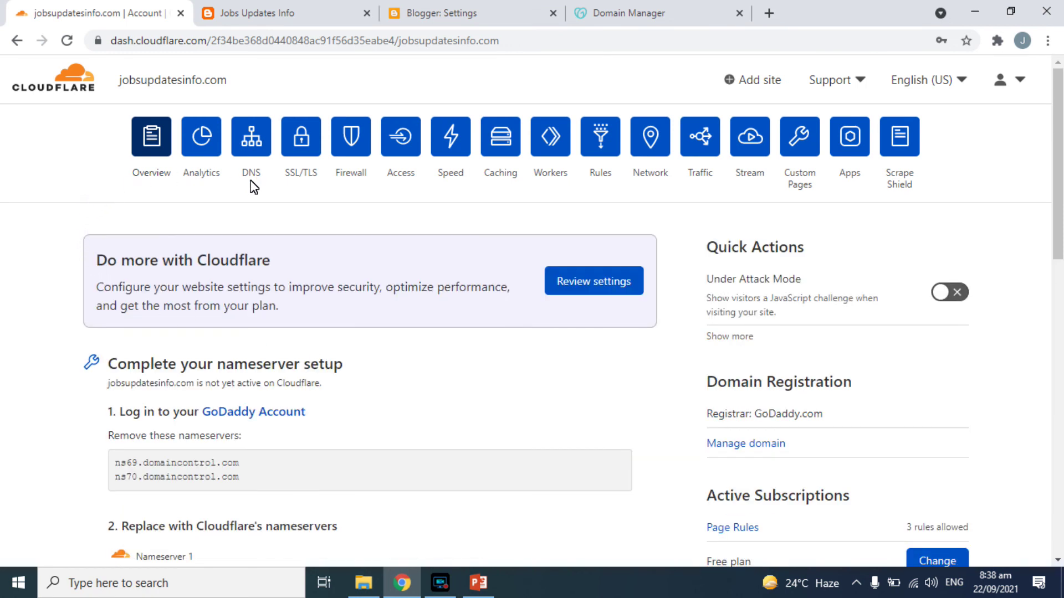
Scroll through the overview's nameserver instructions for jobsupdatesinfo.com
drag(1059, 161, 1062, 277)
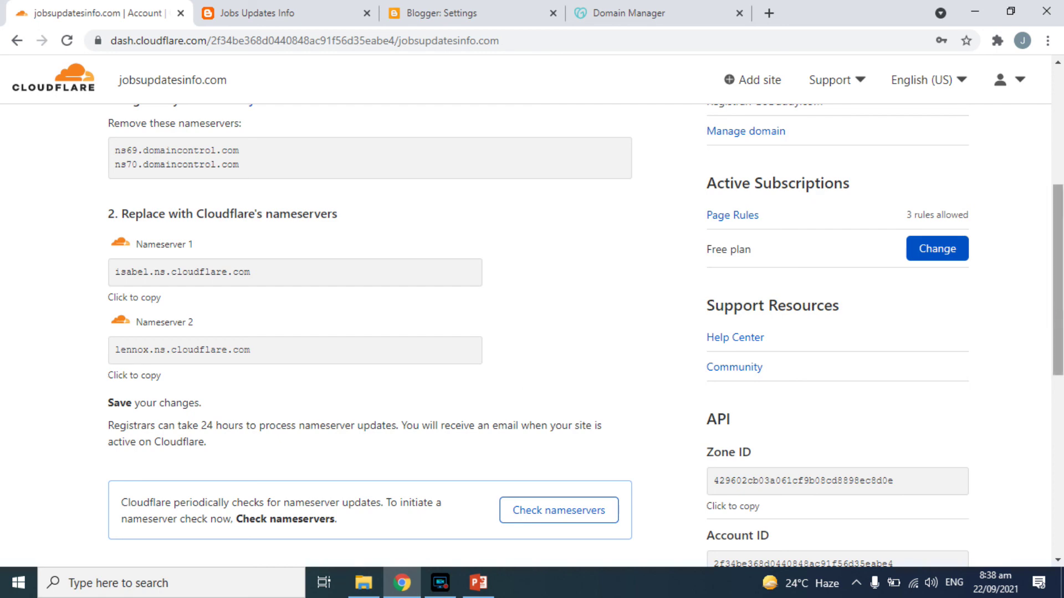
drag(1060, 216, 1060, 99)
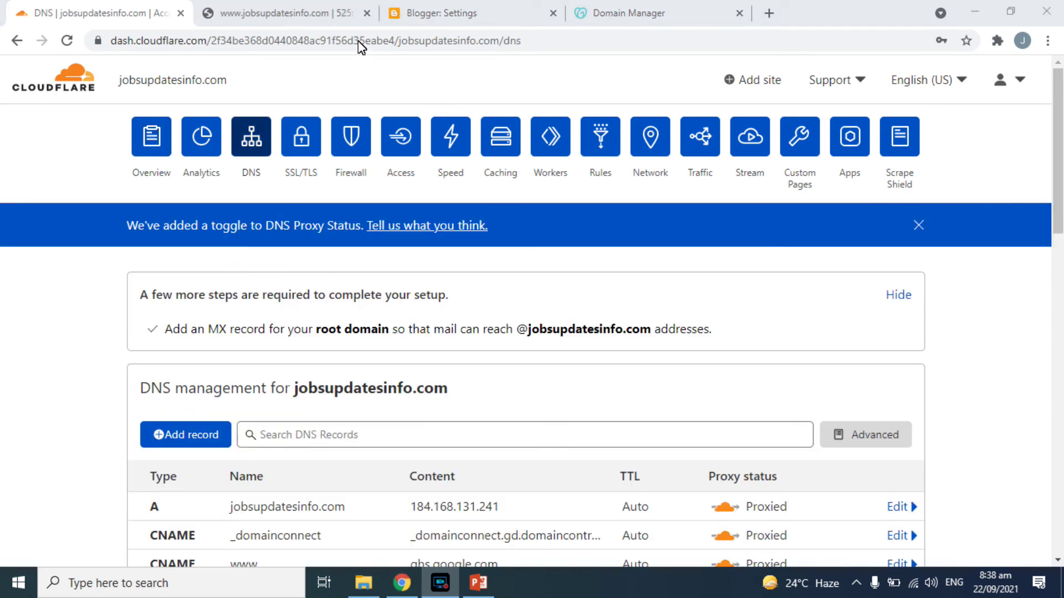
Load jobsupdatesinfo.com in a new tab and inspect its connection security, finding Error 525
click(768, 14)
text(job)
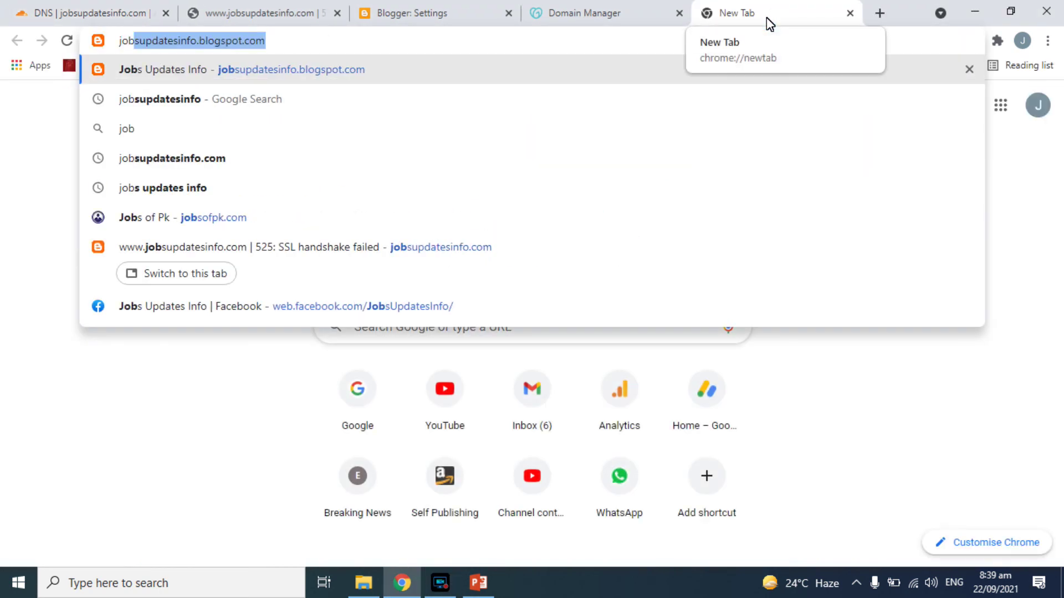
click(344, 249)
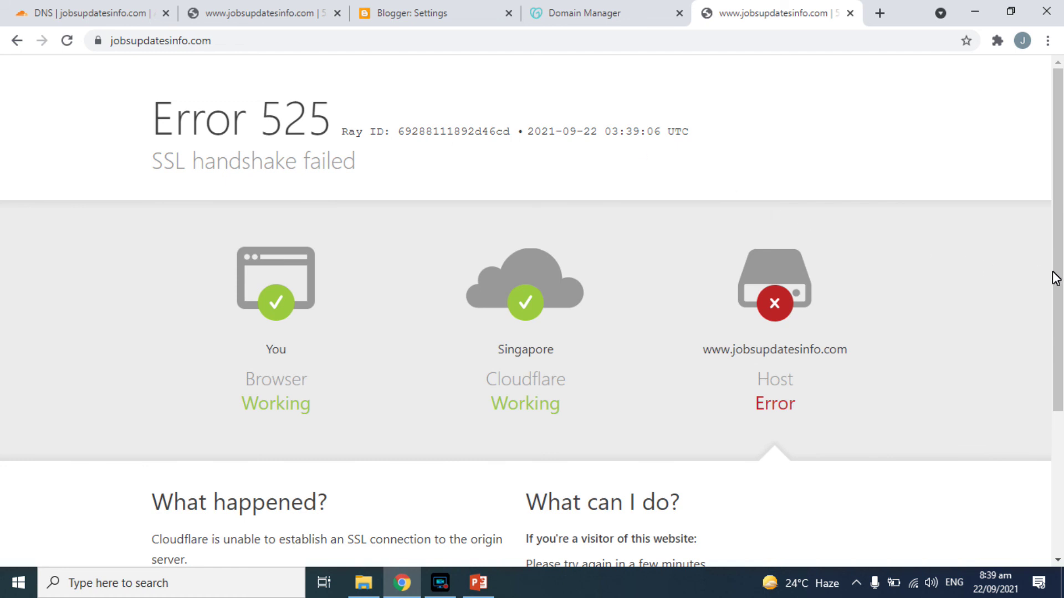
drag(1055, 277, 1055, 419)
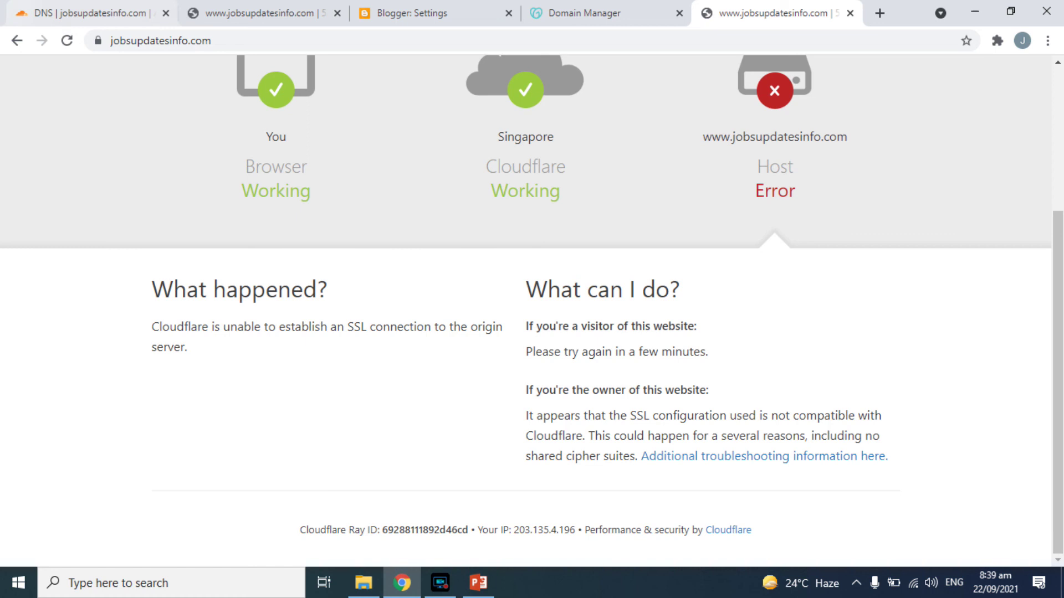
click(98, 41)
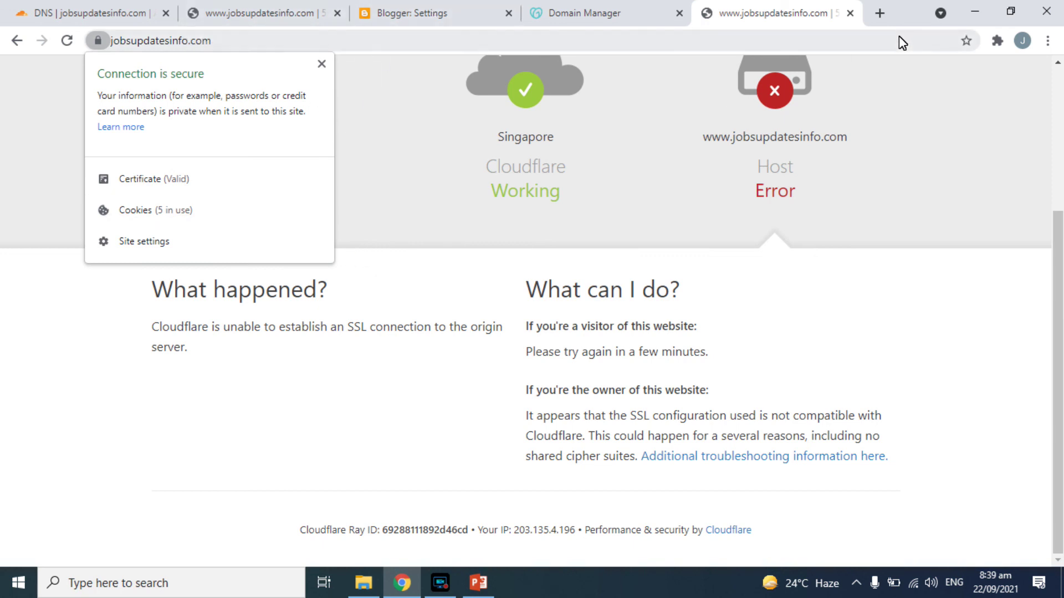
Load the blog's blogspot address in another tab, then return to Cloudflare's DNS page
click(879, 13)
text(jo)
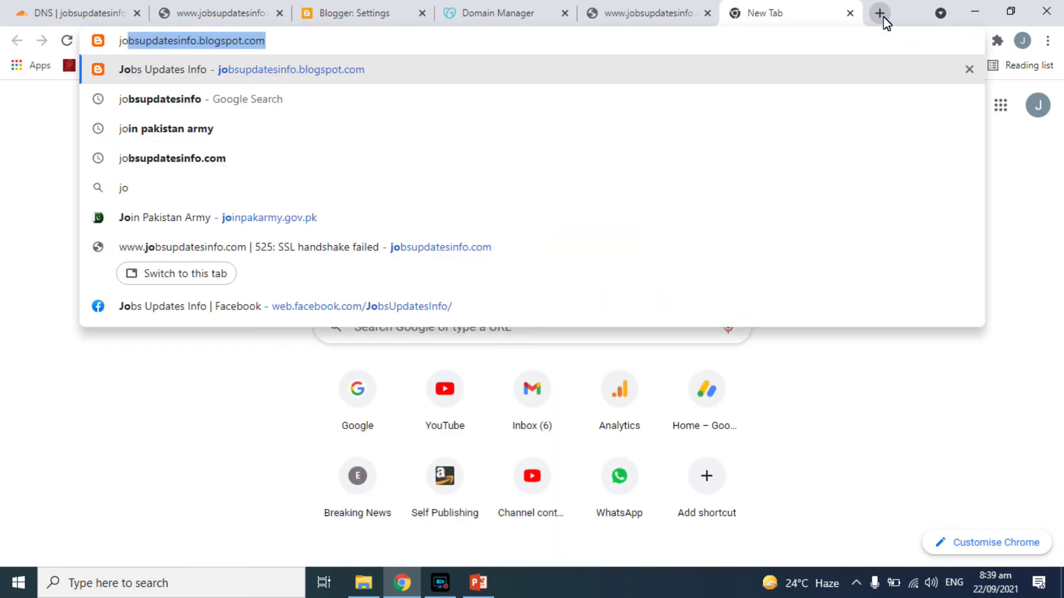
key(Return)
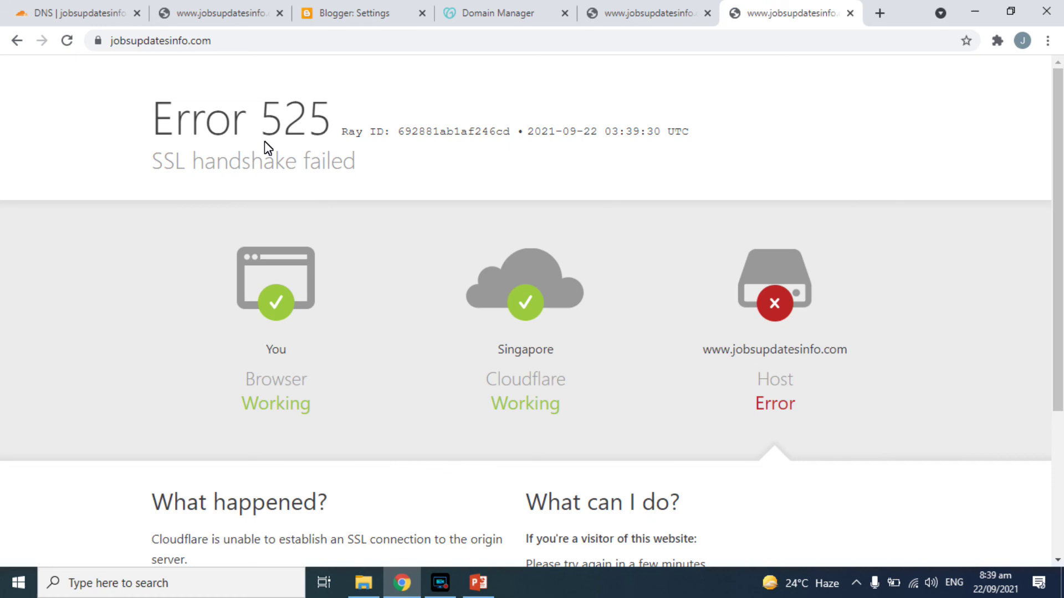
key(ctrl+1)
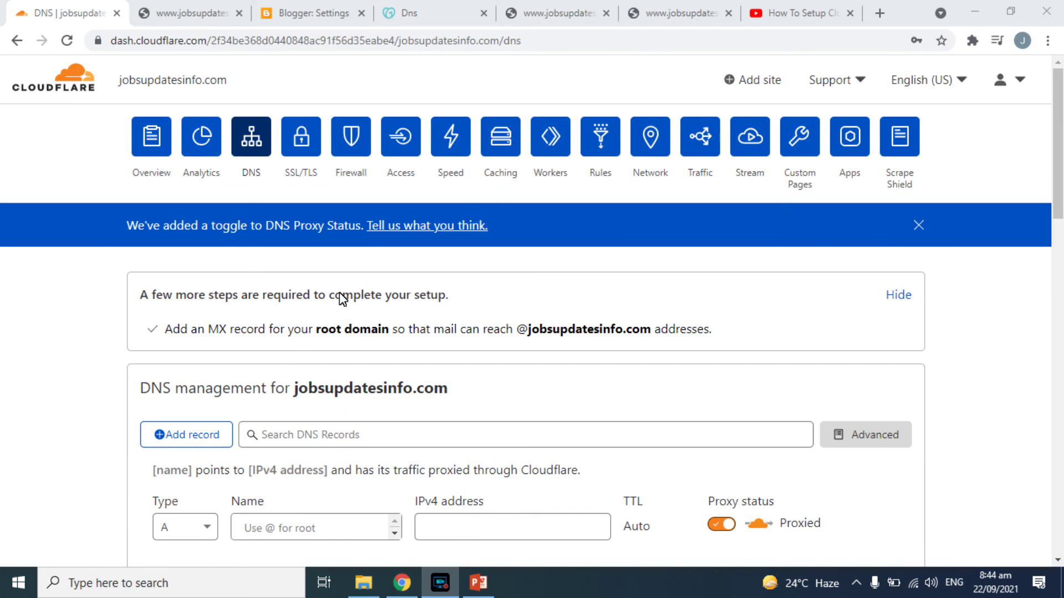
Check that the SSL/TLS encryption mode for jobsupdatesinfo.com is set to Full
click(300, 145)
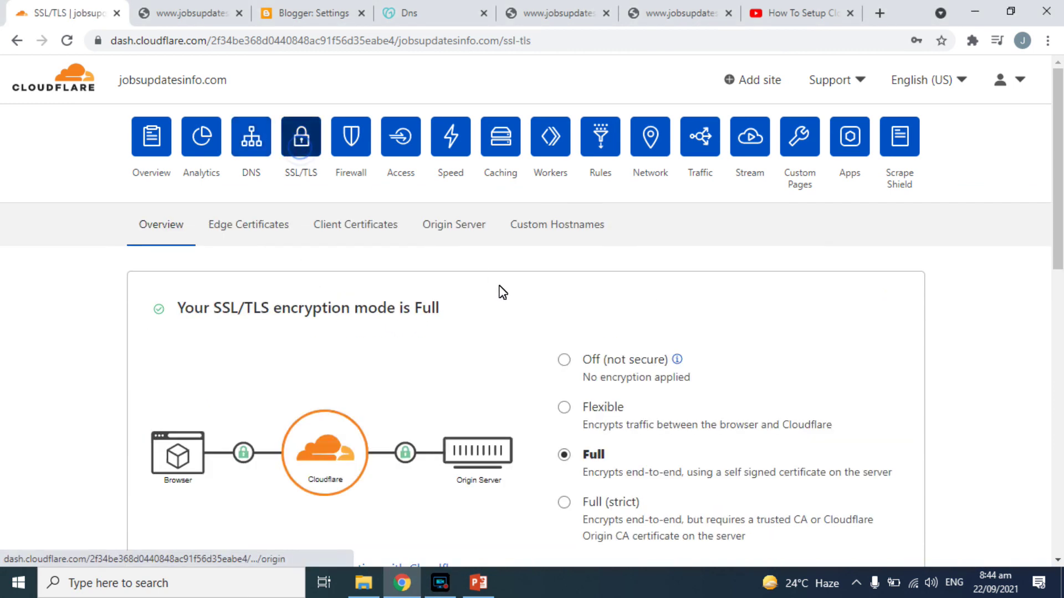
scroll(1057, 135, down, 5)
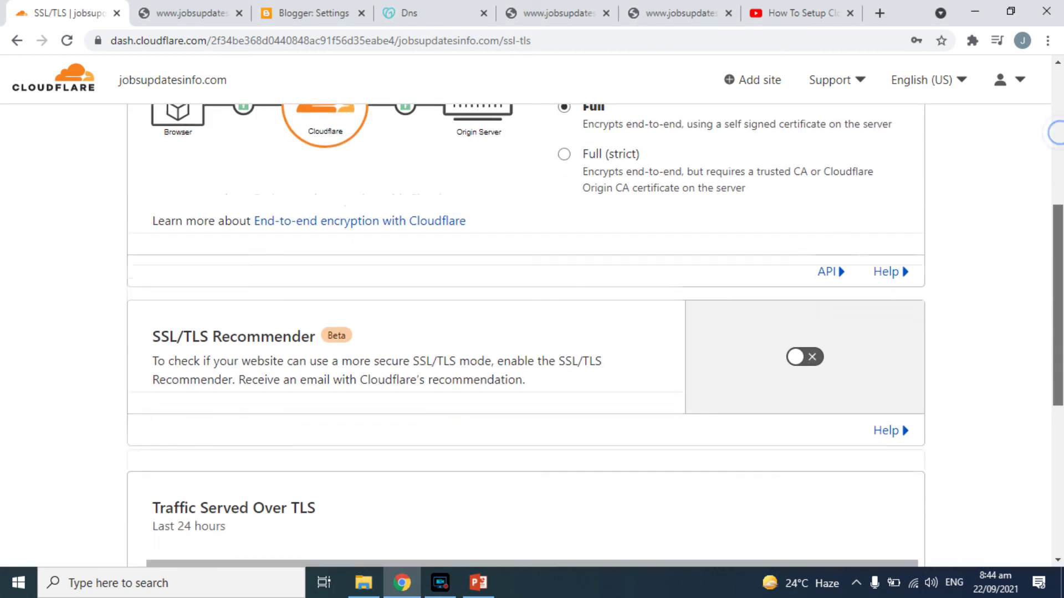
scroll(1056, 133, down, 2)
scroll(1059, 110, up, 7)
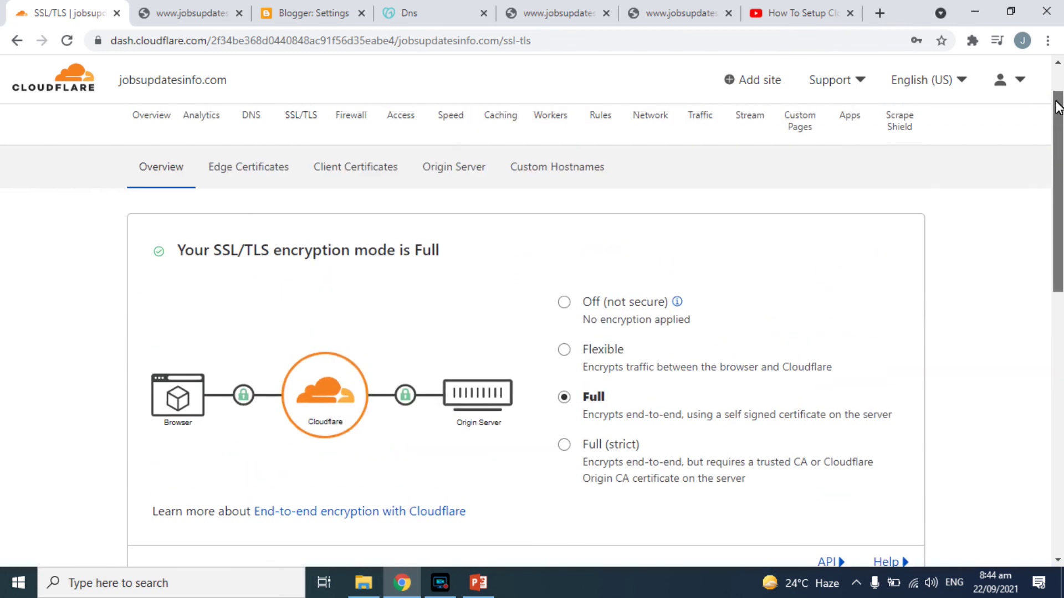
scroll(1059, 108, up, 1)
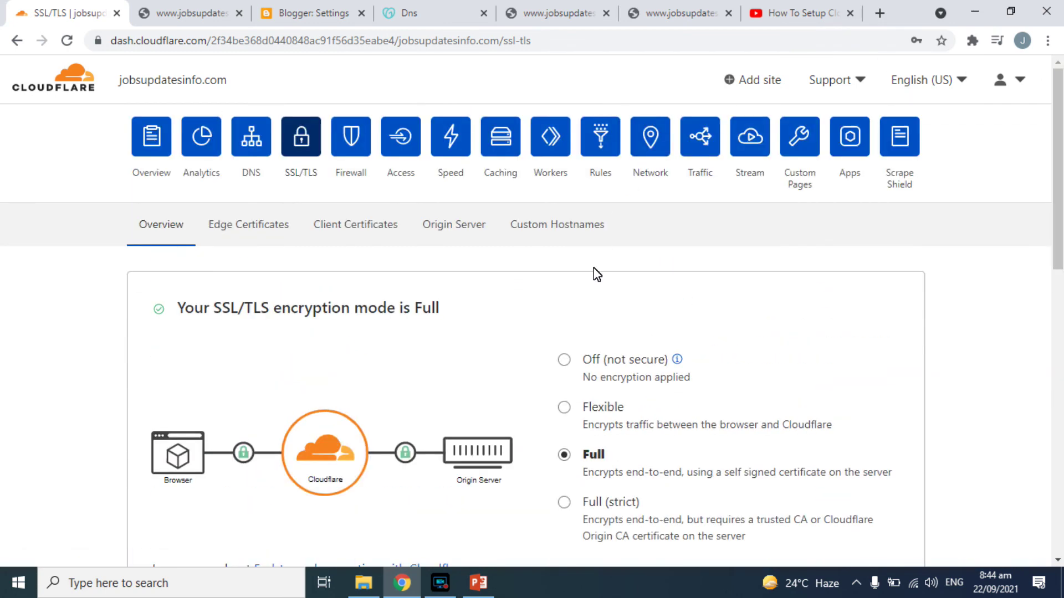